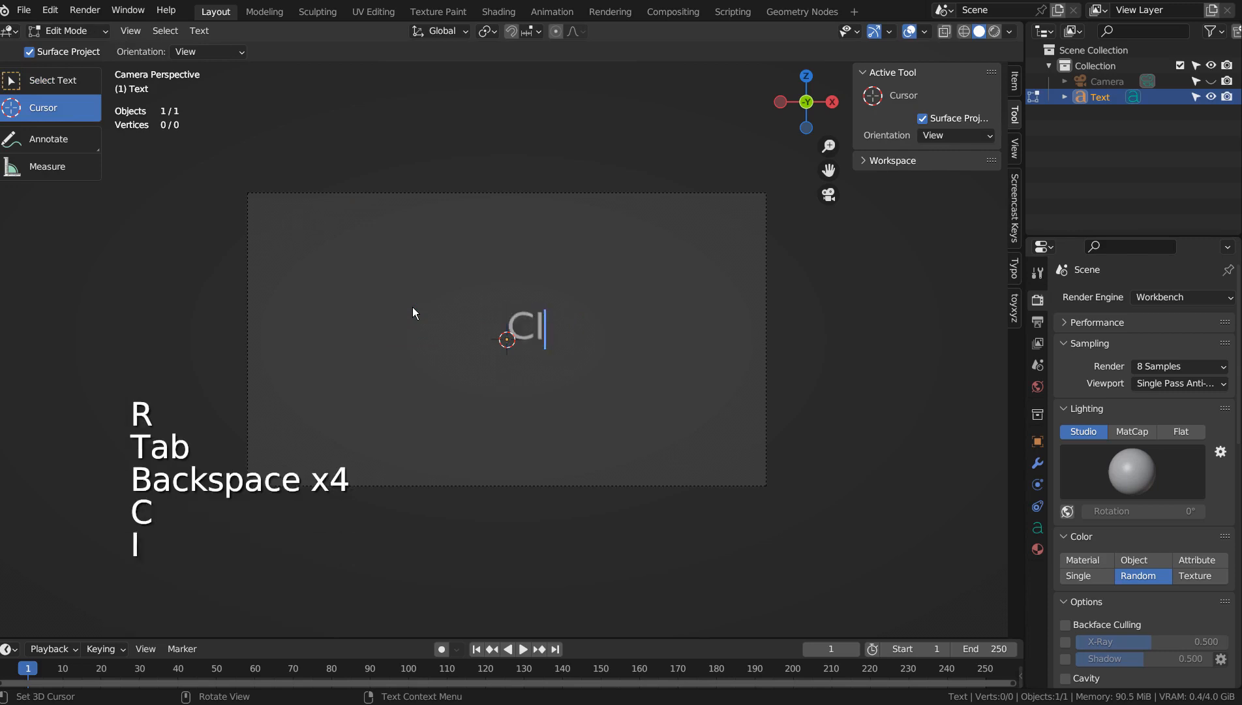
Step: Finish the text object as "CITY" and set its geometry extrusion to 1.23 m
{"action": "key", "text": "Tab"}
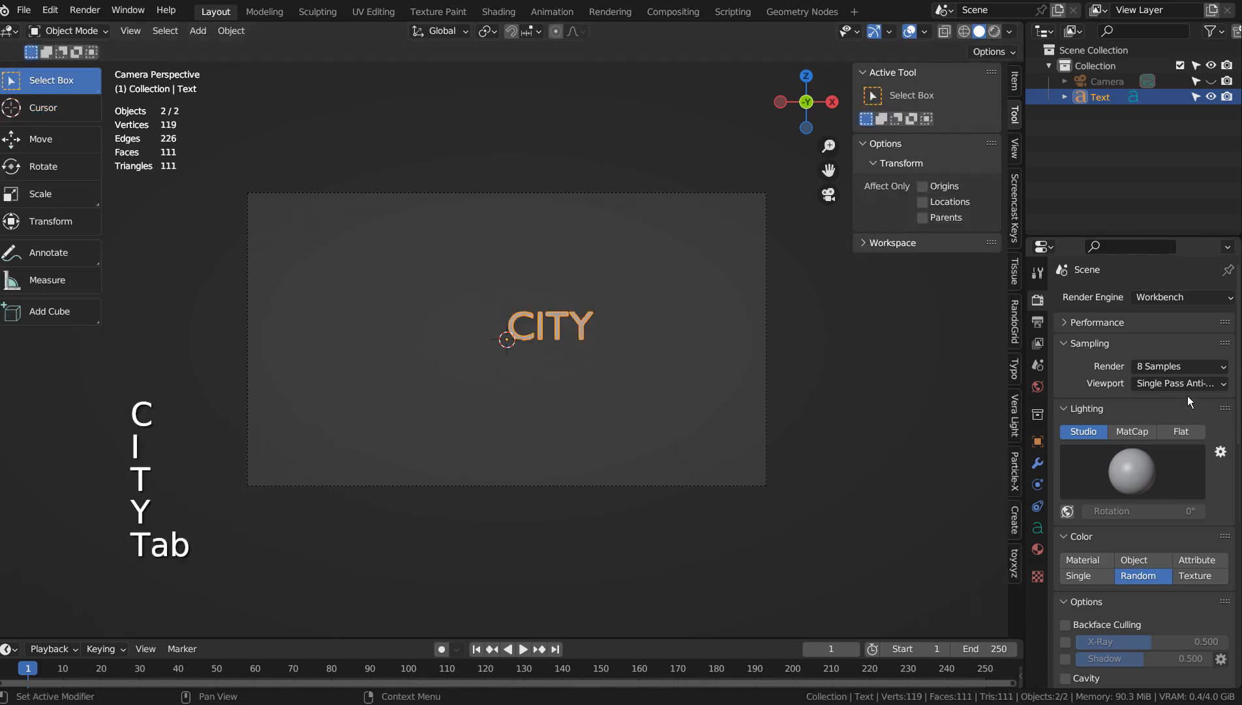
{"action": "left_click", "coordinate": [1037, 528]}
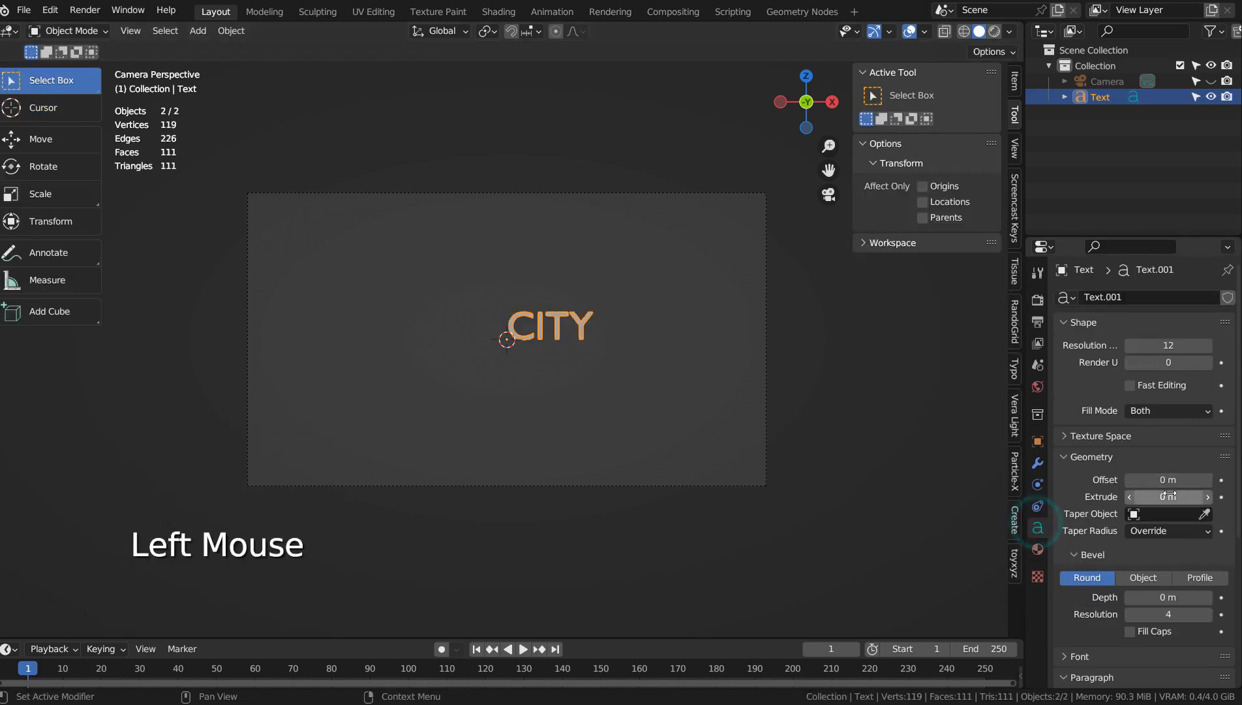
{"action": "left_click_drag", "start_coordinate": [1166, 496], "coordinate": [1214, 496]}
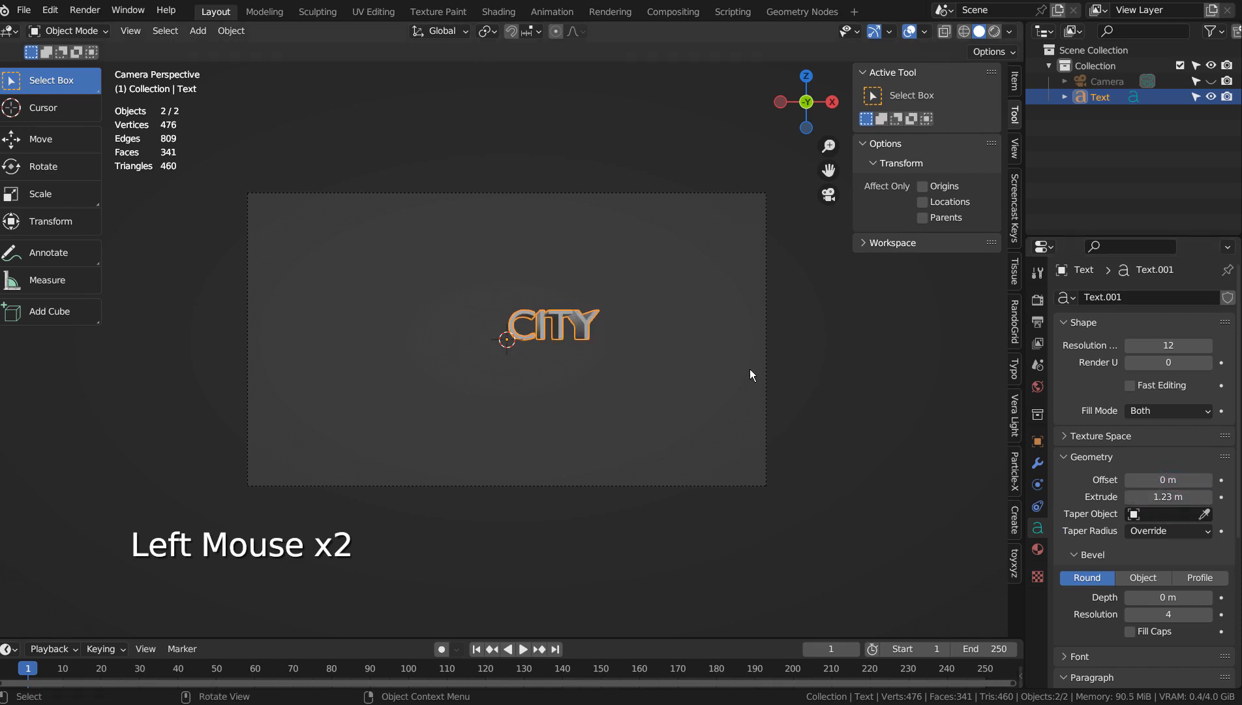
Step: Move the text about -1.01 m in X and -0.33 m in Z to centre it, and set its origin to the 3D cursor
{"action": "key", "text": "g"}
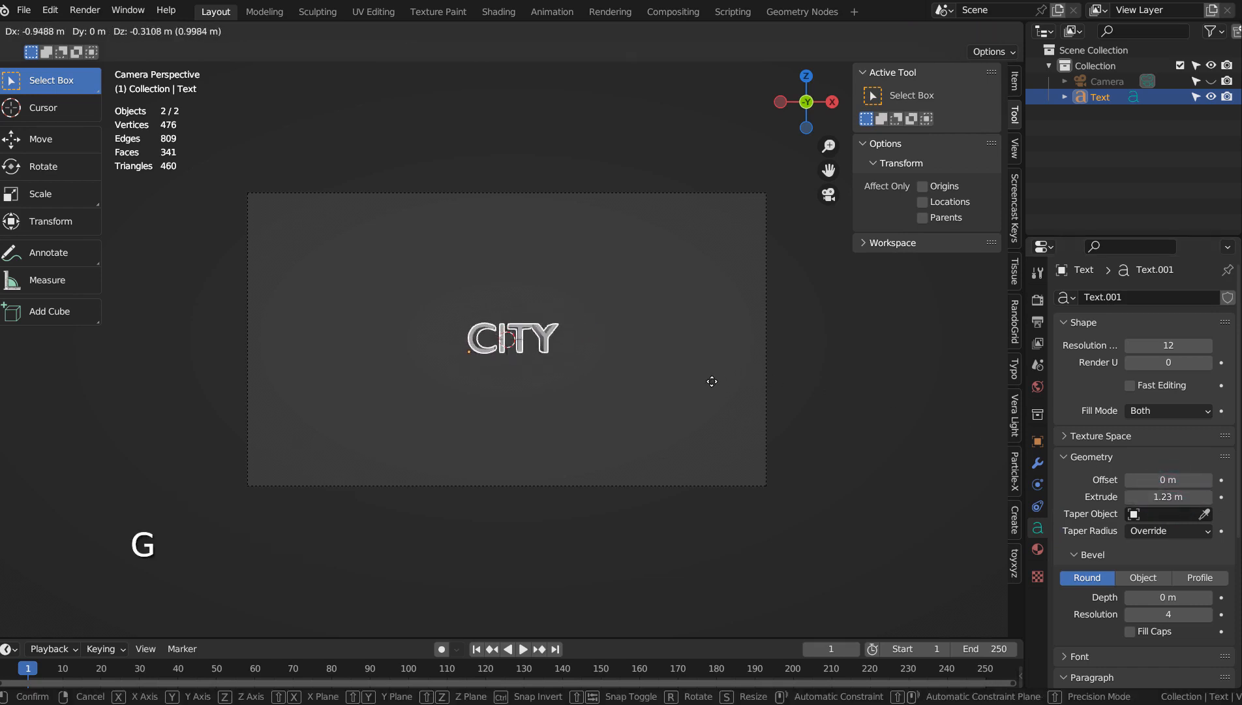
{"action": "left_click", "coordinate": [709, 382]}
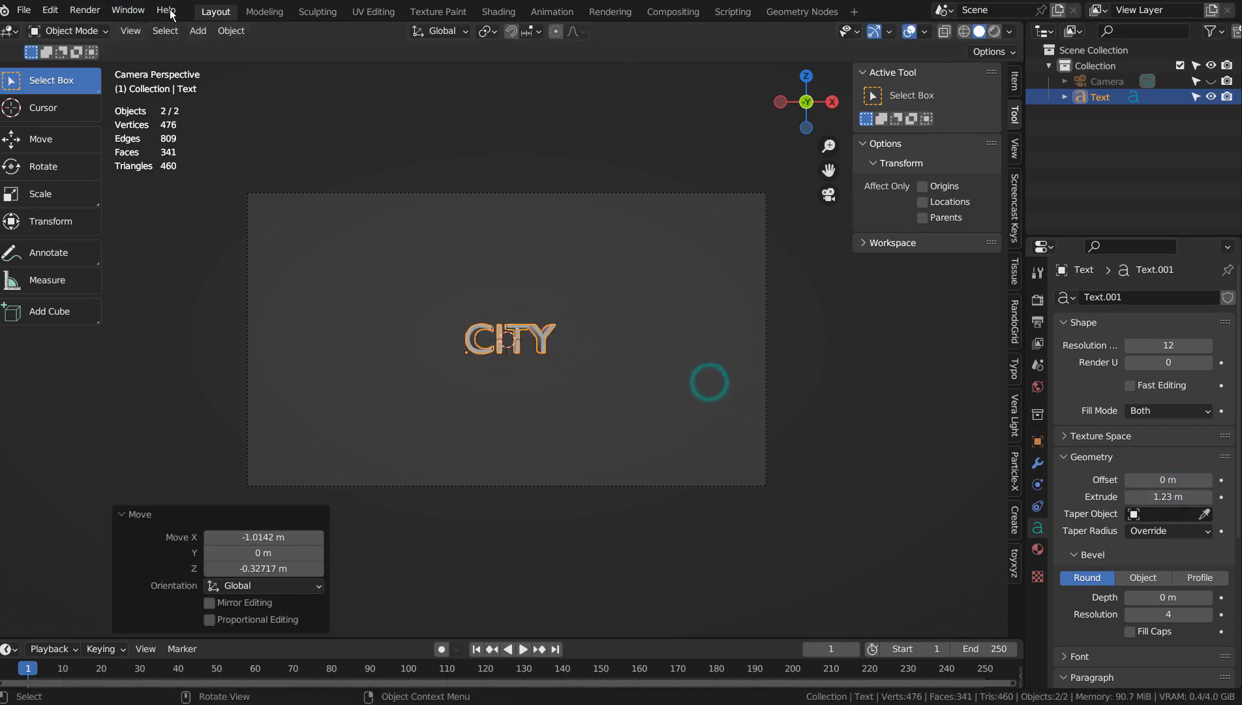
{"action": "left_click", "coordinate": [231, 31]}
{"action": "mouse_move", "coordinate": [258, 64]}
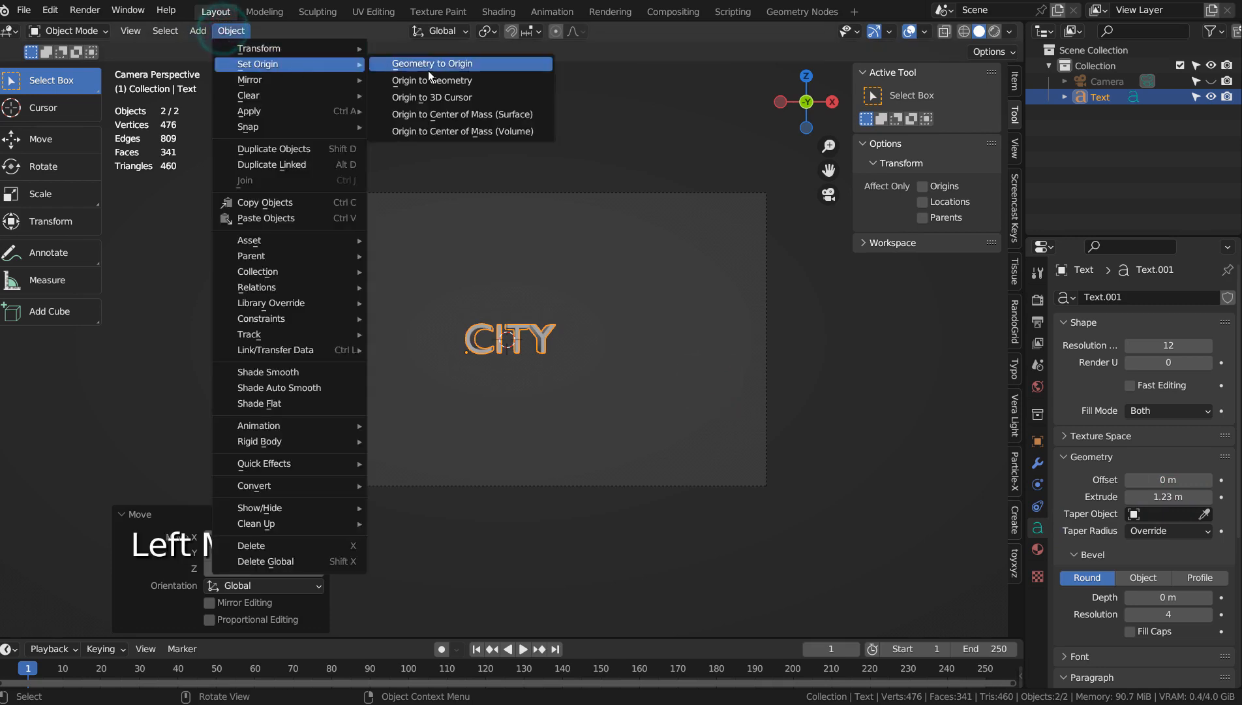
{"action": "left_click", "coordinate": [461, 98]}
Step: Scale the text up to about 3.8 times its size and shift it about -0.28 m along X
{"action": "key", "text": "s"}
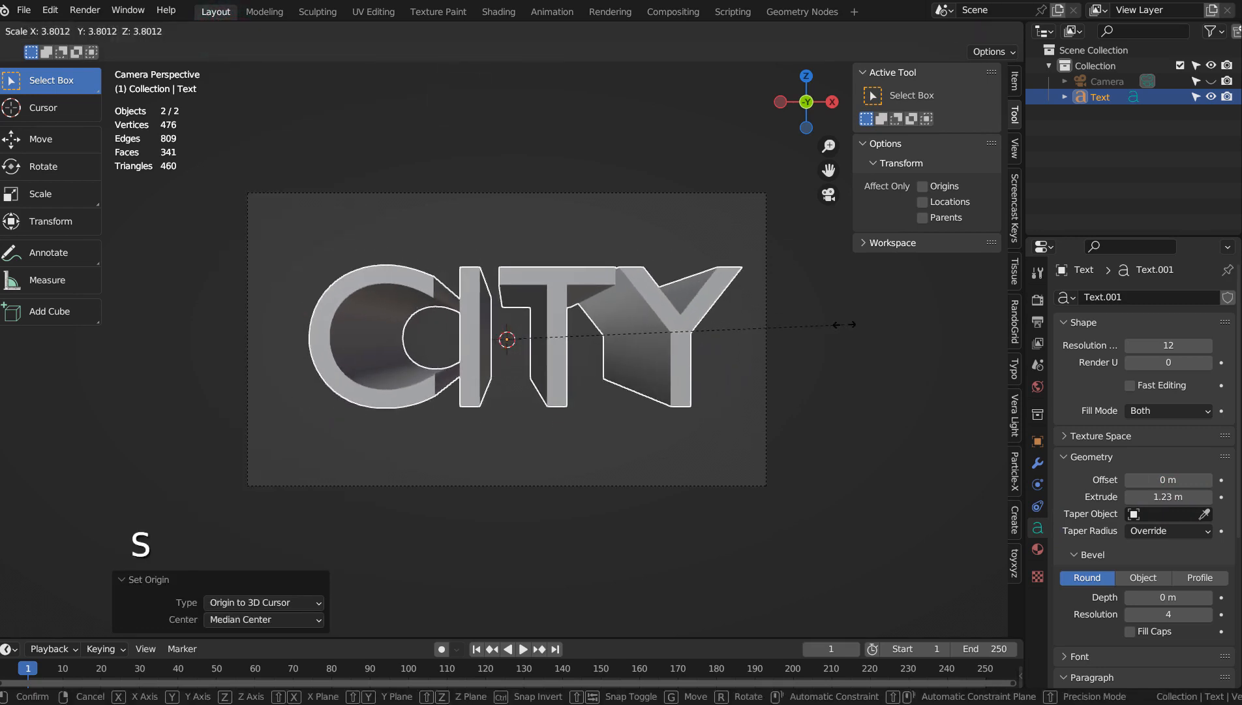
{"action": "left_click", "coordinate": [845, 324]}
{"action": "key", "text": "g"}
{"action": "key", "text": "x"}
{"action": "left_click", "coordinate": [833, 325]}
Step: Fine-tune the text's fit in the camera frame by scaling it about 1.037 and moving it about -0.098 m along X
{"action": "key", "text": "s"}
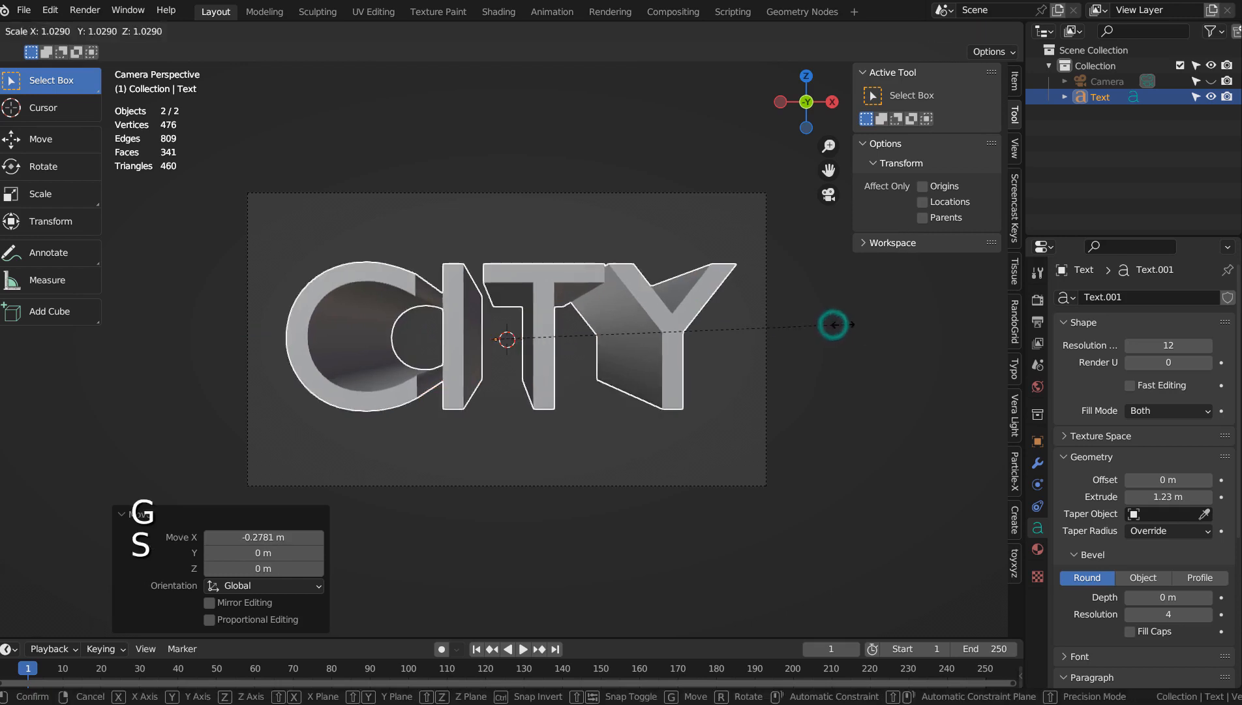
{"action": "left_click", "coordinate": [833, 324]}
{"action": "key", "text": "g"}
{"action": "key", "text": "x"}
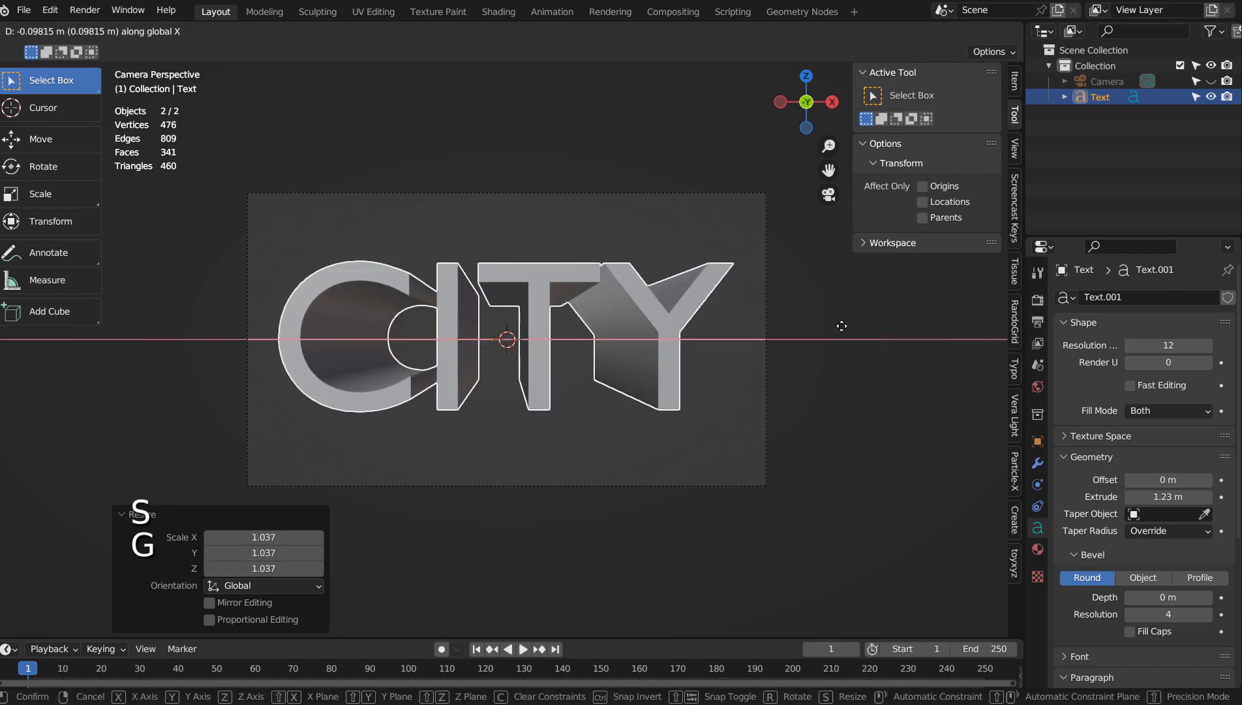
{"action": "left_click", "coordinate": [842, 325]}
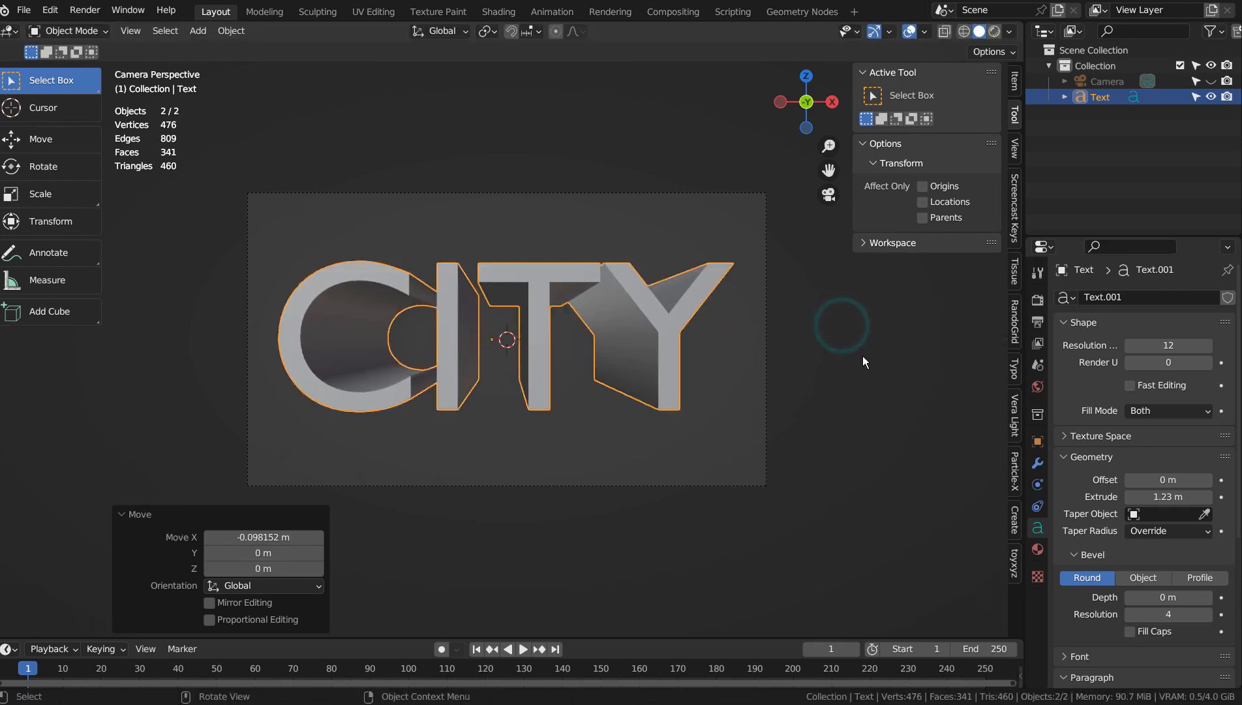
Step: Render the extruded text to check it through the camera, and close the render window
{"action": "left_click", "coordinate": [993, 31]}
{"action": "left_click", "coordinate": [980, 31]}
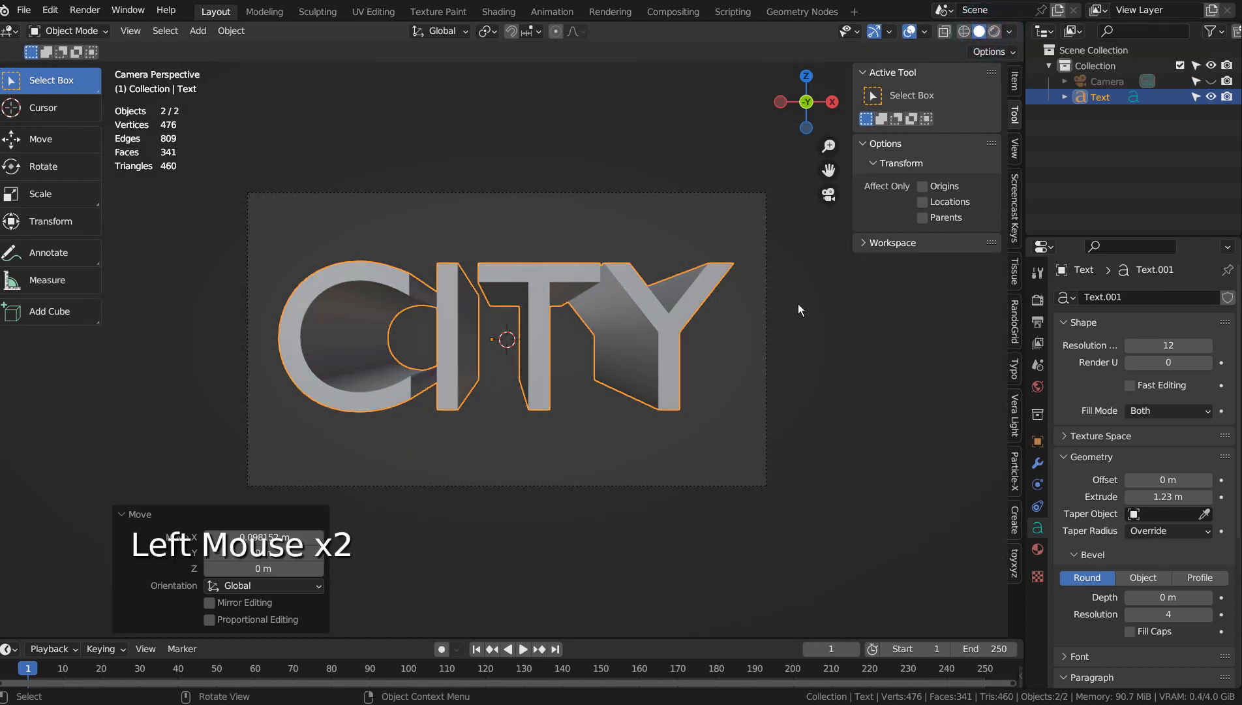
{"action": "key", "text": "F12"}
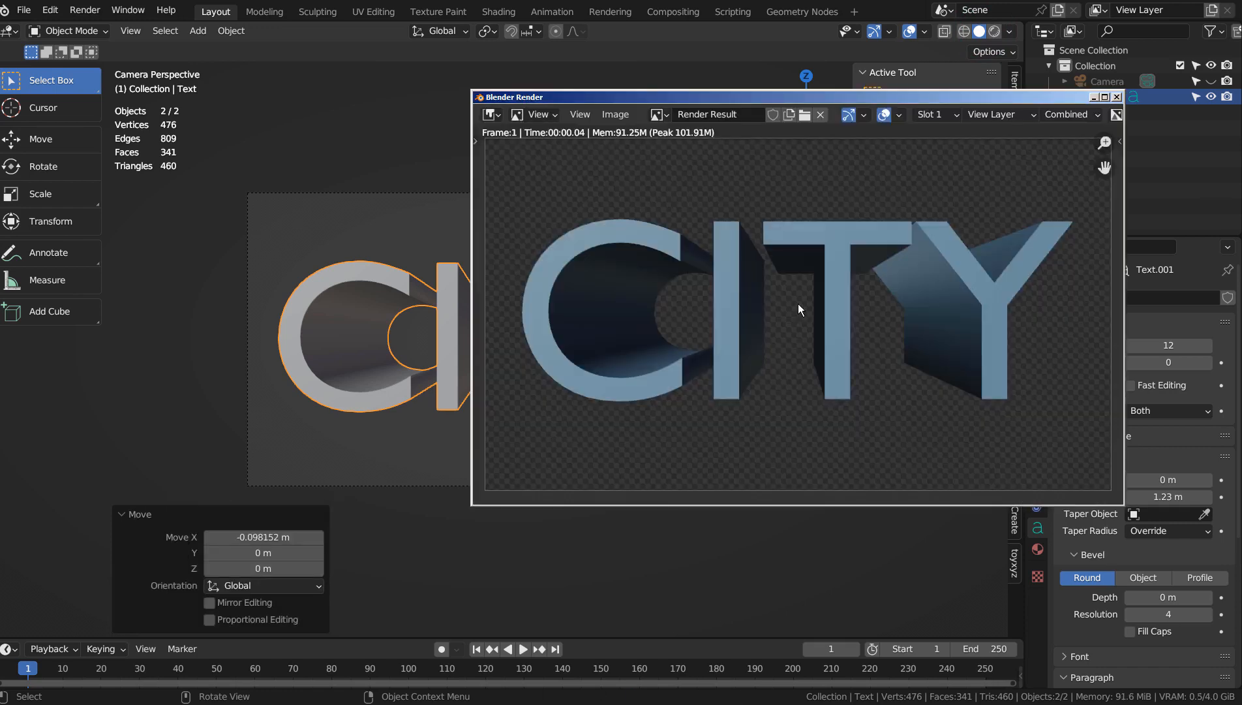
{"action": "left_click", "coordinate": [1116, 97]}
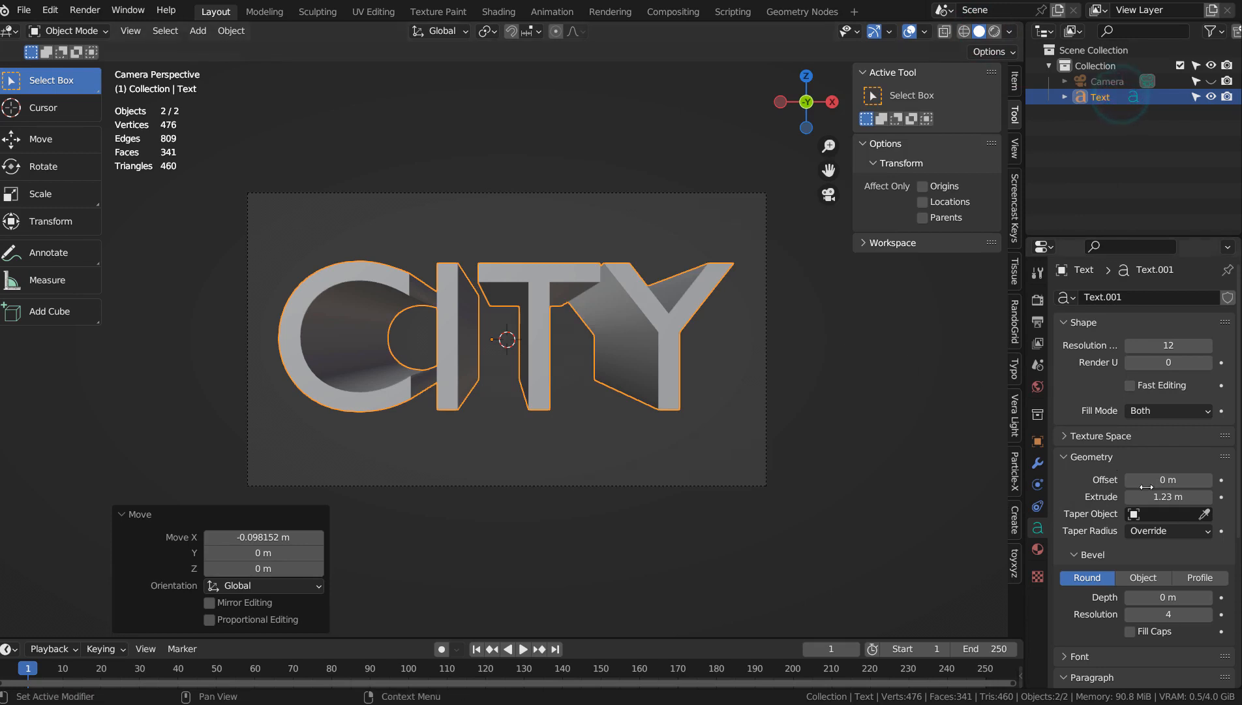
Step: Reduce the text's extrusion to 0.55 m, scale it up about 1.109 times and render the image
{"action": "left_click_drag", "start_coordinate": [1174, 498], "coordinate": [1093, 497]}
{"action": "key", "text": "s"}
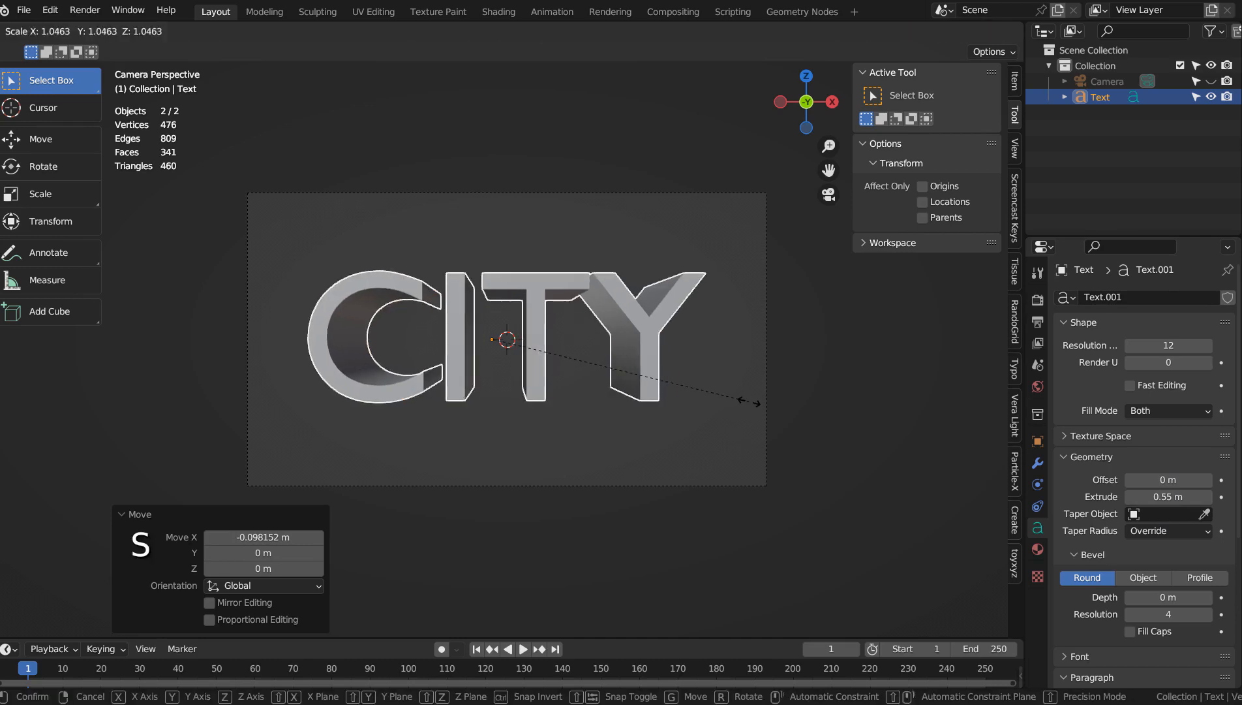
{"action": "left_click", "coordinate": [766, 402]}
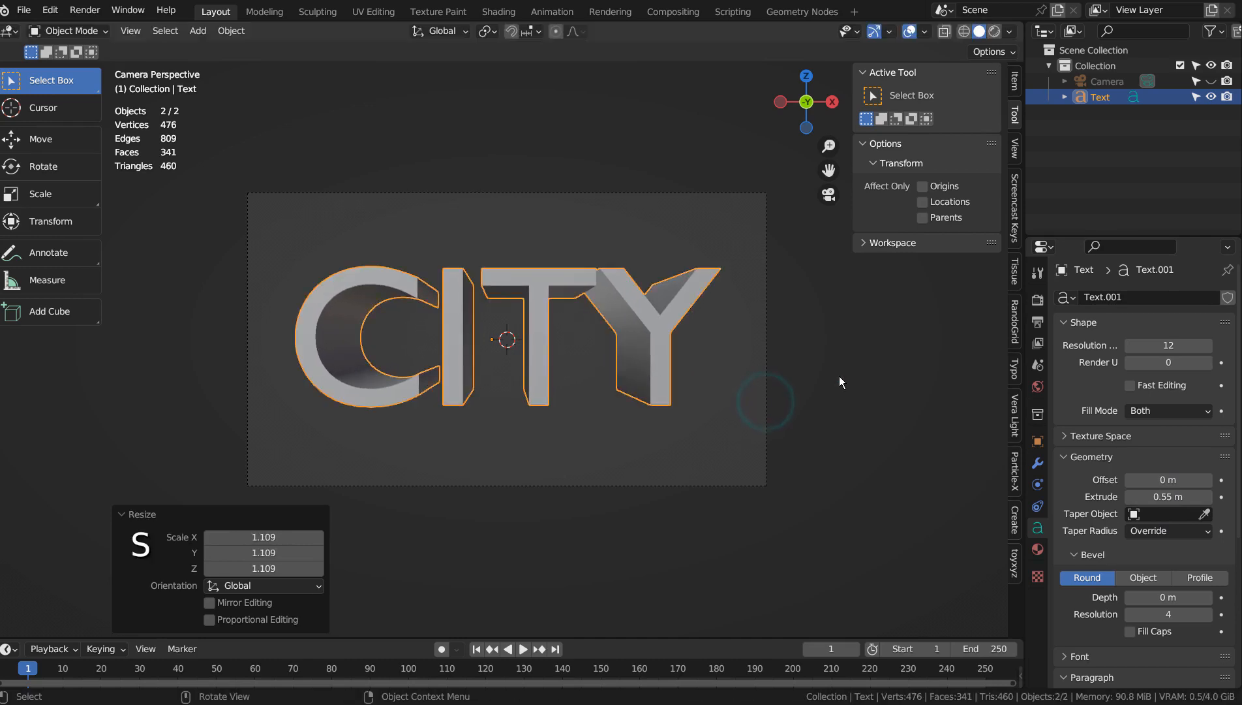
{"action": "key", "text": "F12"}
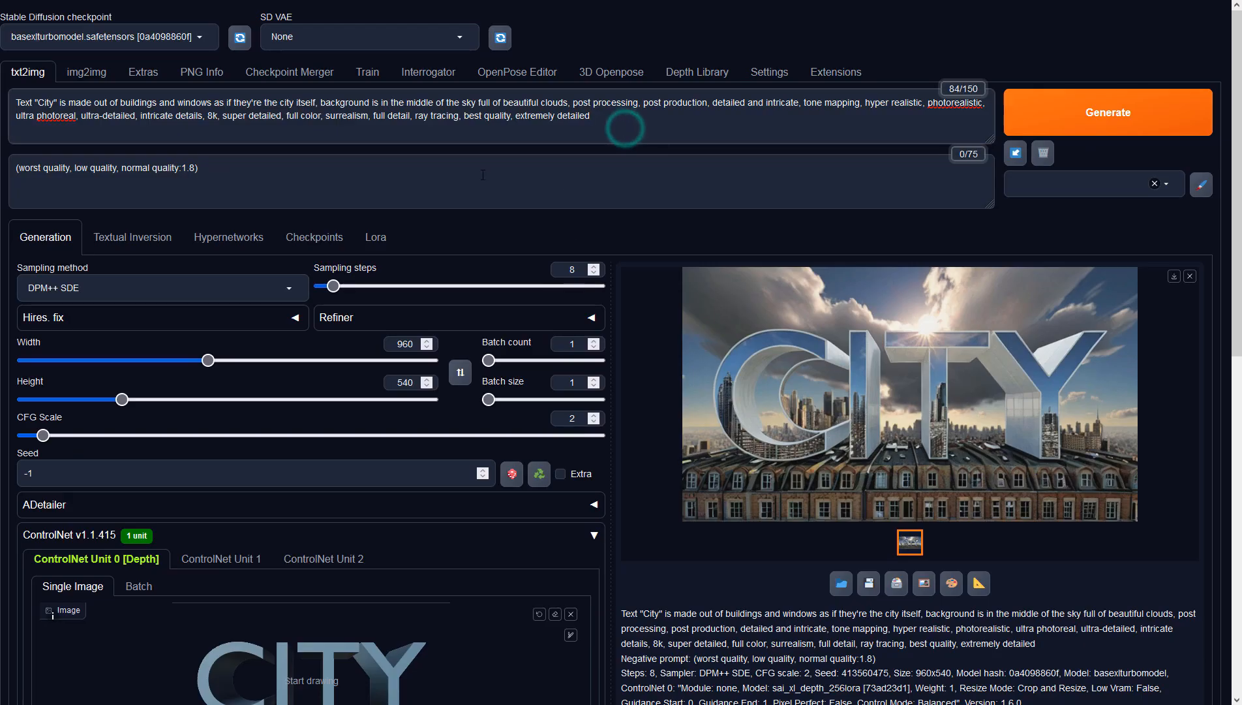
Step: In the Stable Diffusion web UI, review the negative prompt, the image size and the ControlNet Depth type, preprocessor and model
{"action": "left_click", "coordinate": [486, 174]}
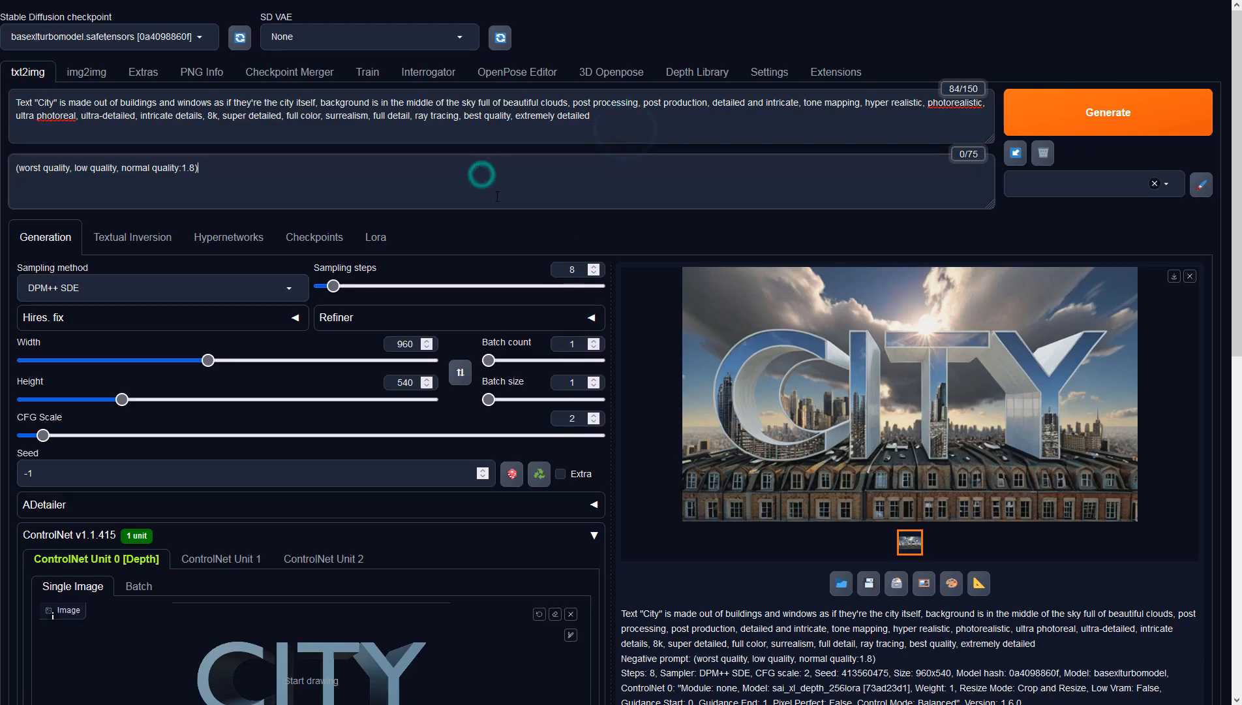
{"action": "left_click", "coordinate": [416, 341]}
{"action": "left_click", "coordinate": [417, 386]}
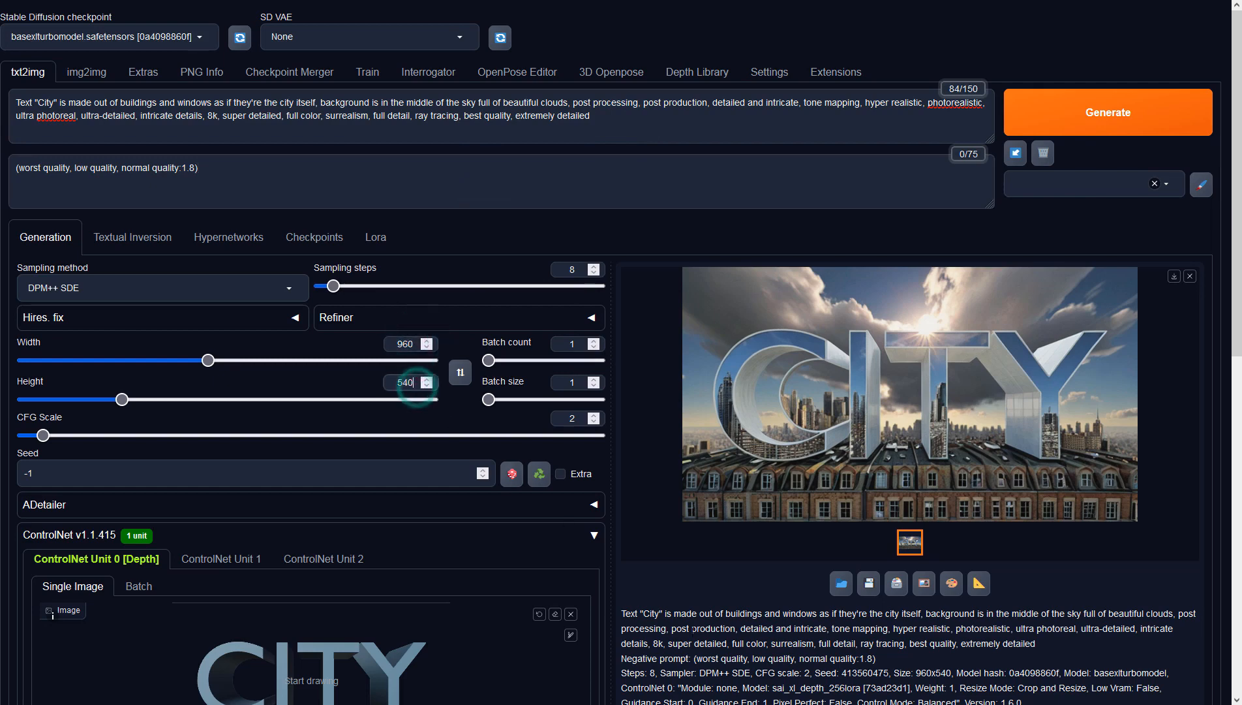
{"action": "scroll", "coordinate": [681, 613], "scroll_direction": "down", "scroll_amount": 6}
{"action": "left_click", "coordinate": [169, 463]}
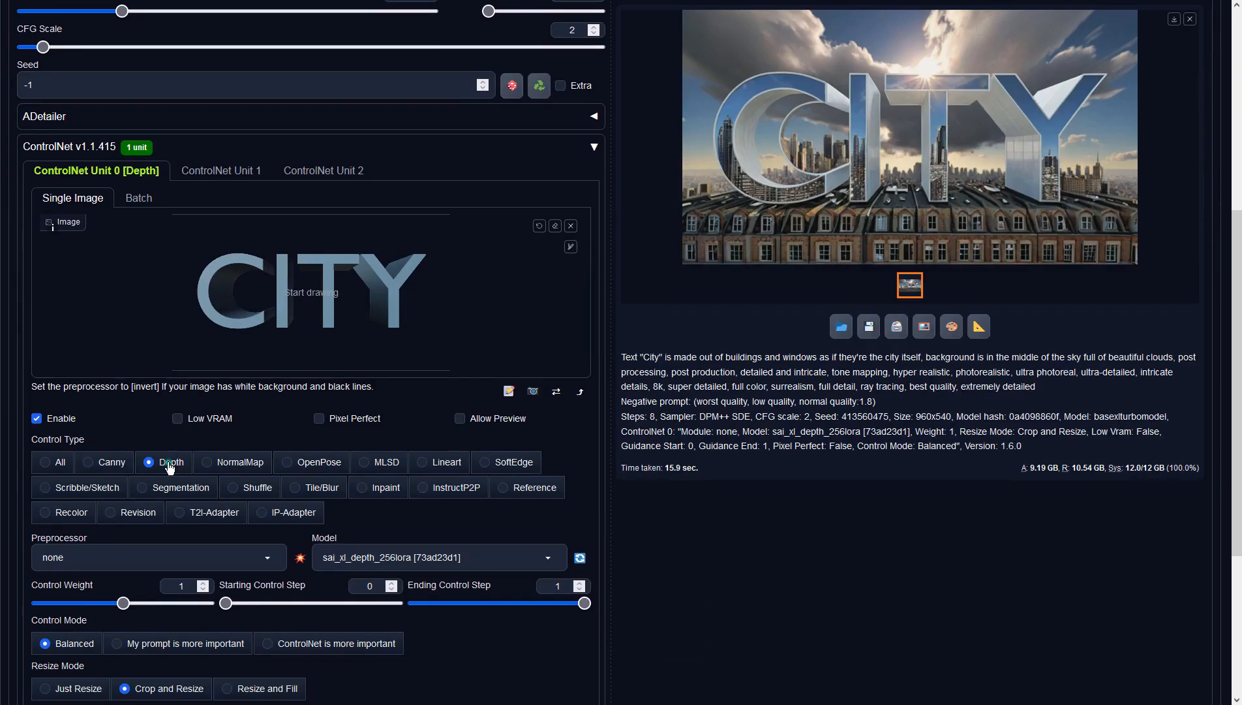
{"action": "left_click", "coordinate": [249, 560]}
{"action": "left_click", "coordinate": [101, 486]}
{"action": "left_click", "coordinate": [355, 556]}
{"action": "left_click", "coordinate": [353, 539]}
{"action": "left_click", "coordinate": [730, 441]}
{"action": "scroll", "coordinate": [729, 442], "scroll_direction": "up", "scroll_amount": 6}
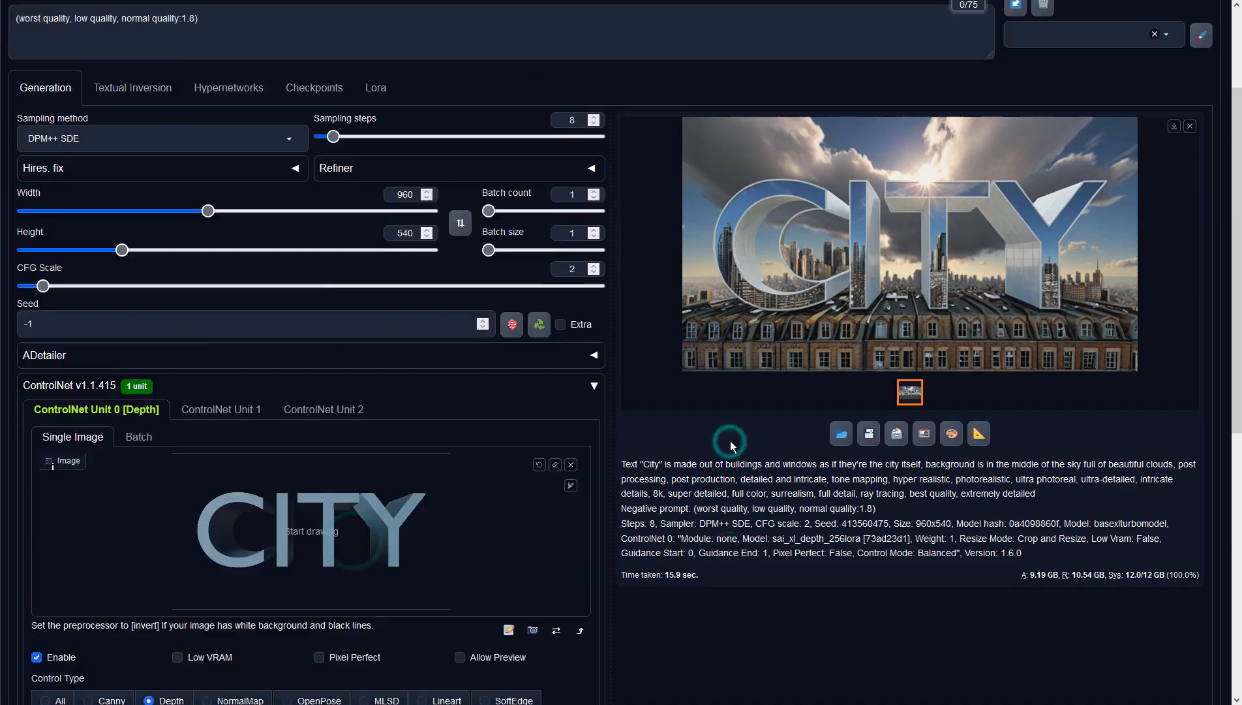
Step: Generate the image from the current prompt and inspect the result at full size
{"action": "left_click", "coordinate": [1043, 116]}
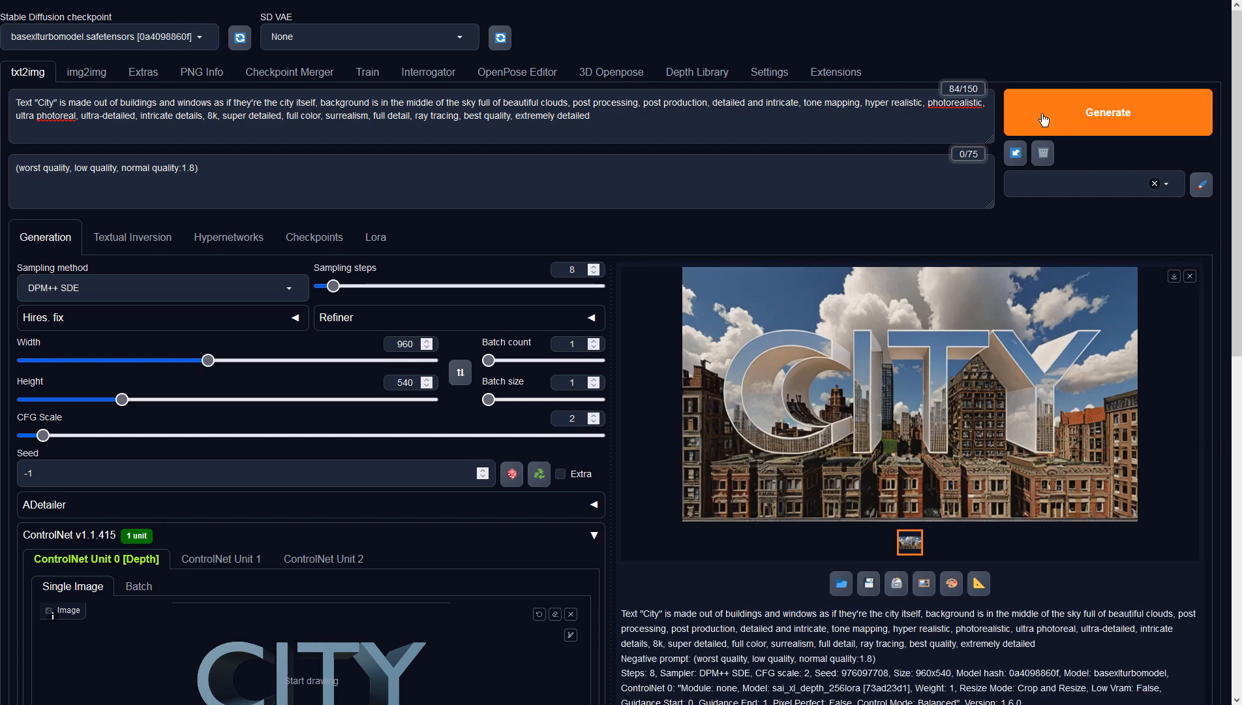
{"action": "left_click", "coordinate": [1040, 327]}
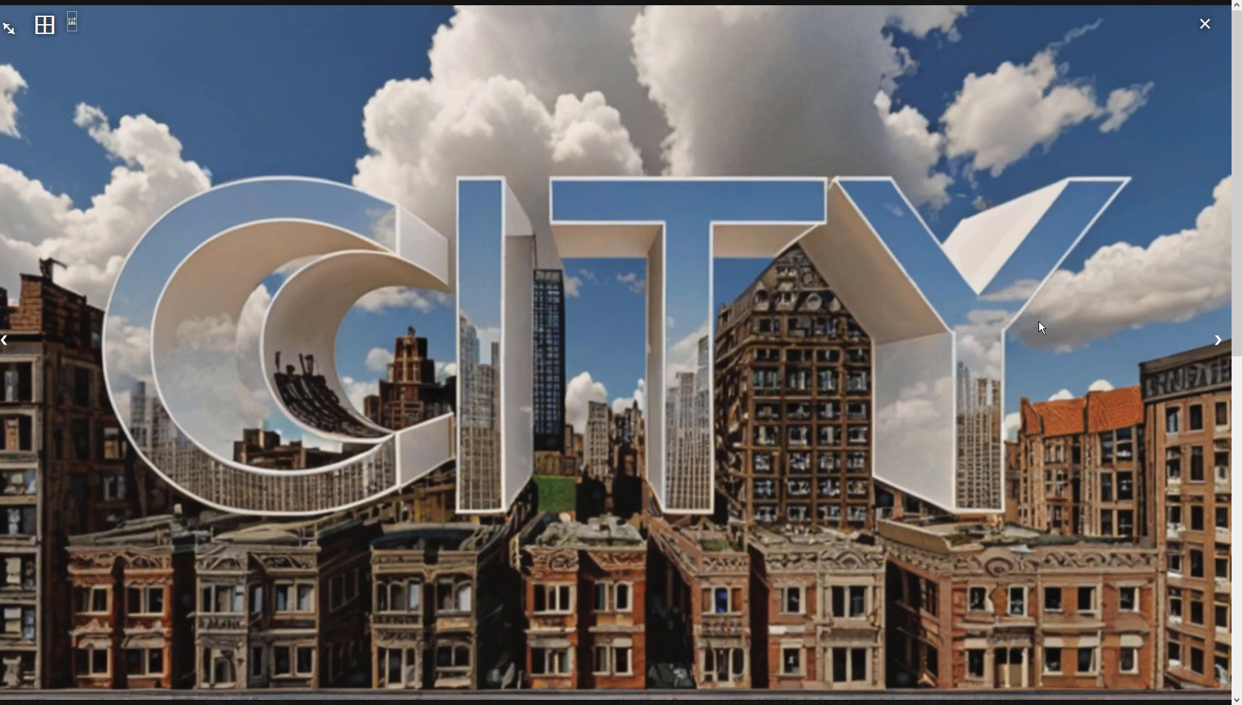
{"action": "left_click", "coordinate": [1039, 321]}
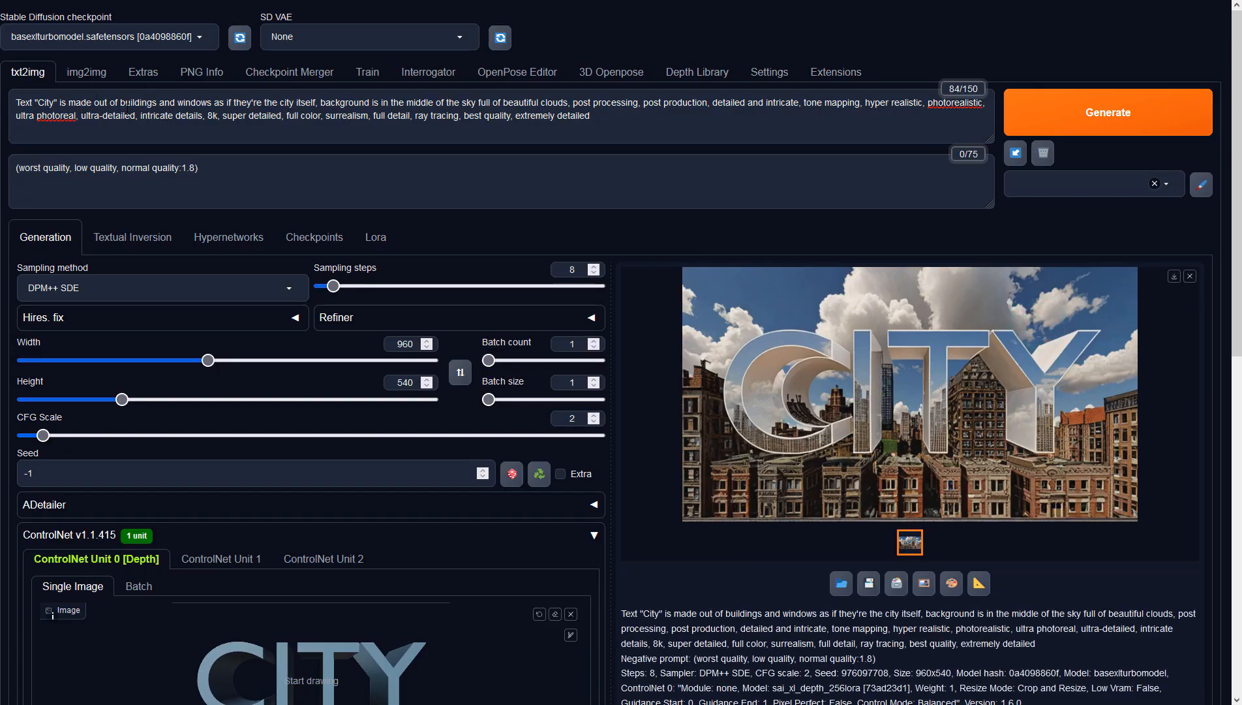
Step: Remove "and windows" from the prompt, generate a new image and inspect it at full size
{"action": "left_click_drag", "start_coordinate": [157, 103], "coordinate": [212, 102]}
{"action": "key", "text": "BackSpace"}
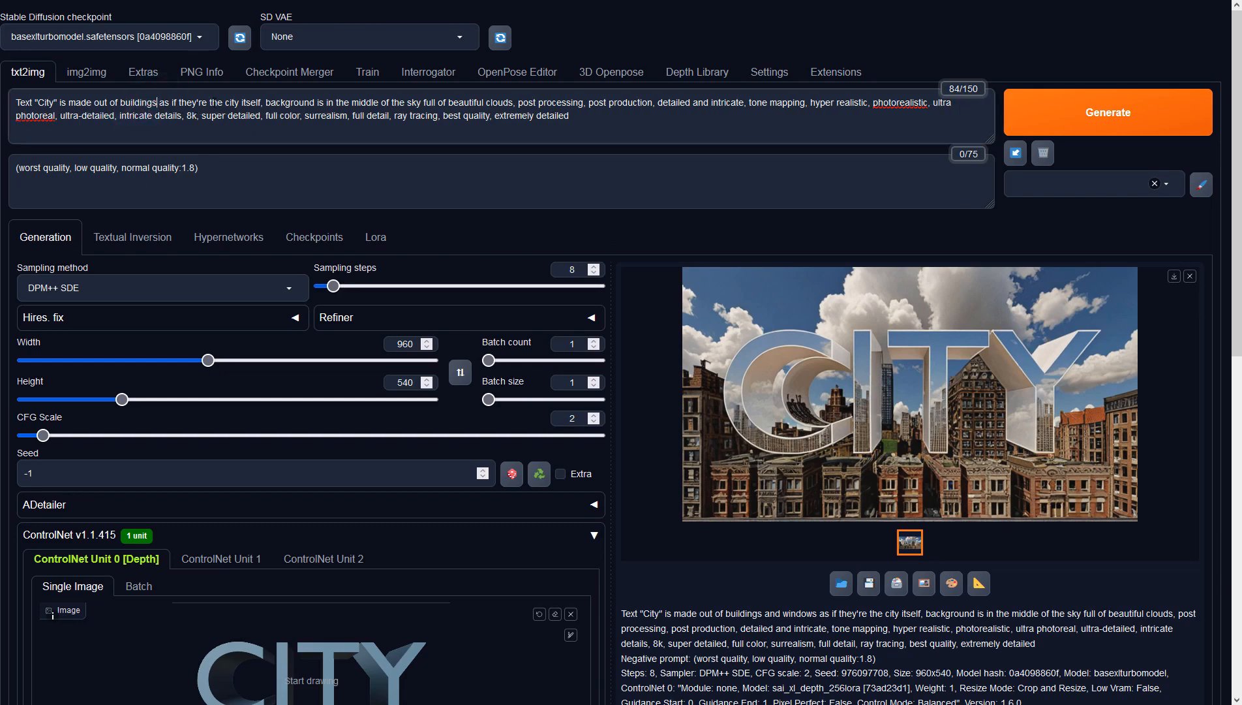
{"action": "left_click", "coordinate": [1052, 118]}
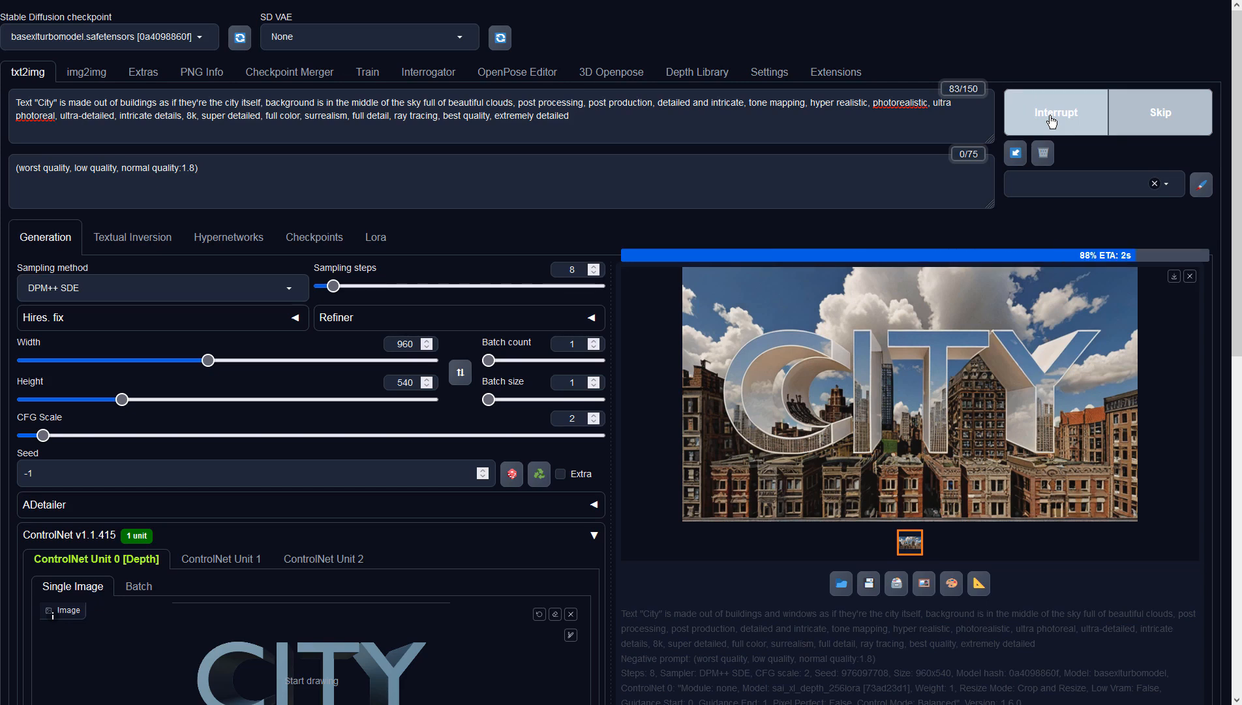
{"action": "left_click", "coordinate": [995, 301]}
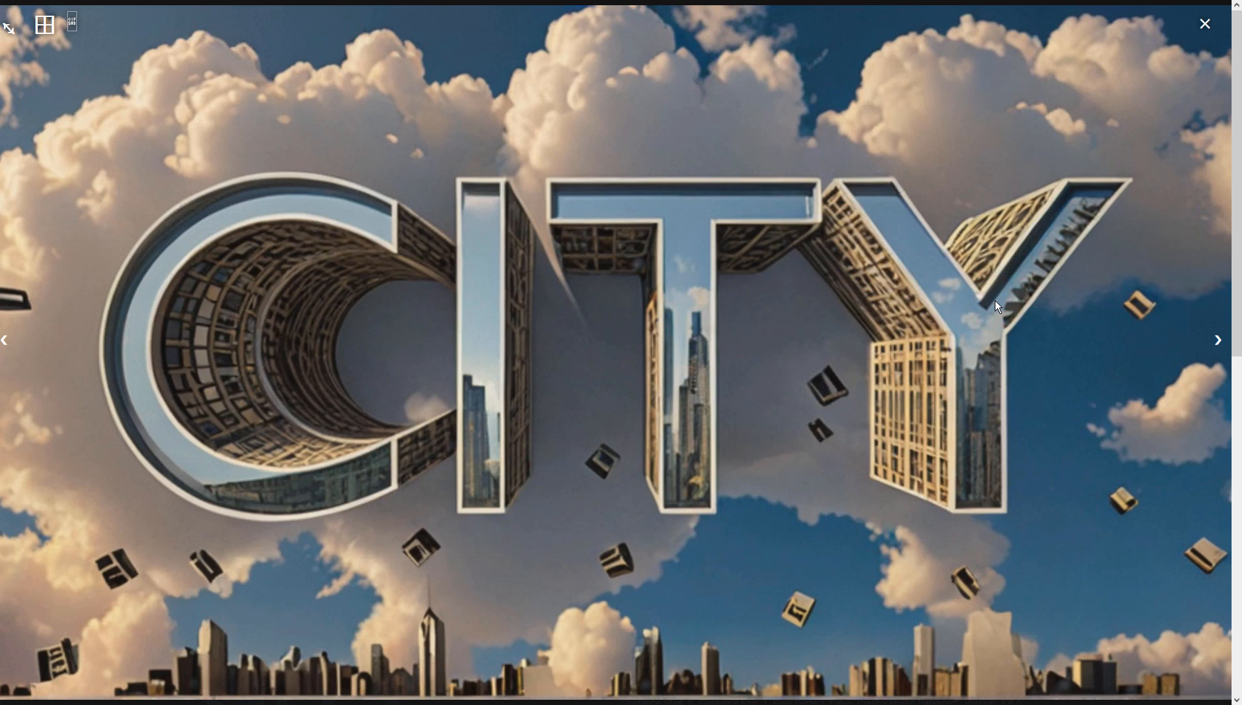
{"action": "left_click", "coordinate": [996, 302]}
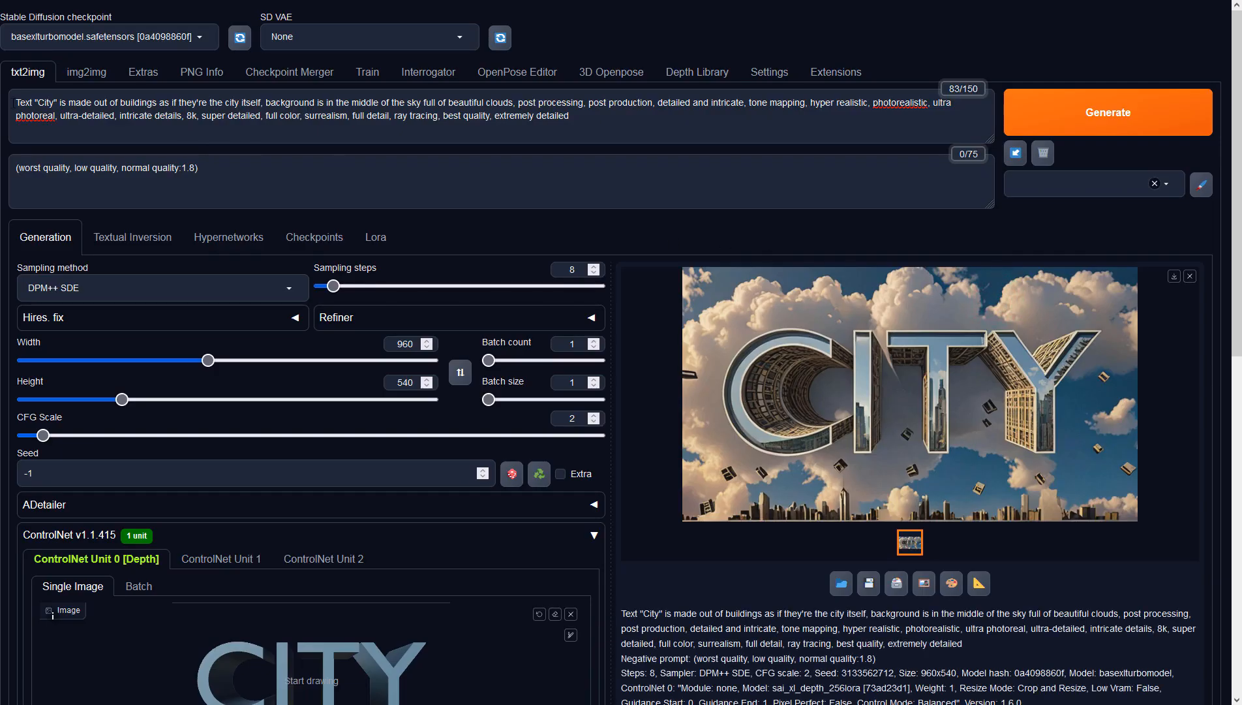
Step: Add "3D" at the start of the prompt and replace "buildings" with "mirrors"
{"action": "left_click", "coordinate": [13, 102]}
{"action": "type", "text": "3D"}
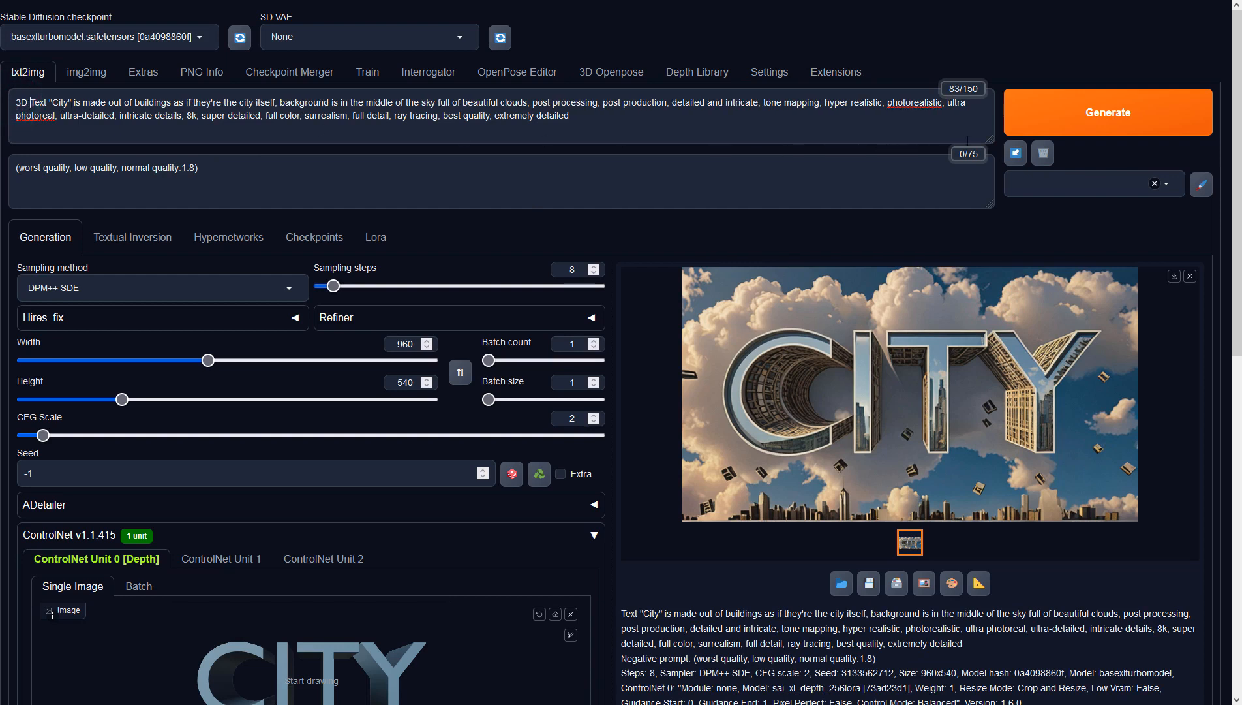
{"action": "left_click_drag", "start_coordinate": [135, 102], "coordinate": [172, 102]}
{"action": "type", "text": "mirrors"}
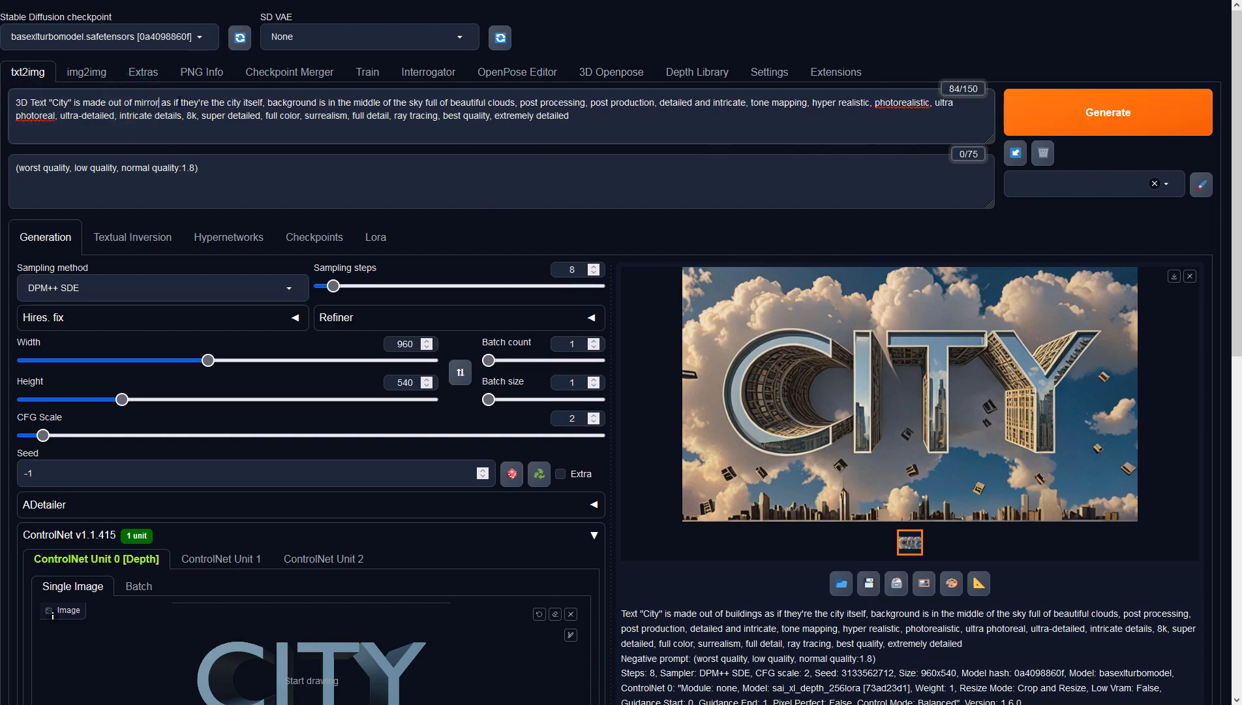
Step: Delete "as if they're the city itself" from the prompt and generate a new image
{"action": "key", "text": "Delete"}
{"action": "key", "text": "Delete"}
{"action": "key", "text": "Delete"}
{"action": "key", "text": "Delete"}
{"action": "key", "text": "Delete"}
{"action": "key", "text": "Delete"}
{"action": "key", "text": "Delete"}
{"action": "key", "text": "Delete"}
{"action": "key", "text": "Delete"}
{"action": "key", "text": "Delete"}
{"action": "key", "text": "Delete"}
{"action": "key", "text": "Delete"}
{"action": "key", "text": "Delete"}
{"action": "key", "text": "Delete"}
{"action": "key", "text": "Delete"}
{"action": "key", "text": "Delete"}
{"action": "key", "text": "Delete"}
{"action": "key", "text": "Delete"}
{"action": "key", "text": "Delete"}
{"action": "key", "text": "Delete"}
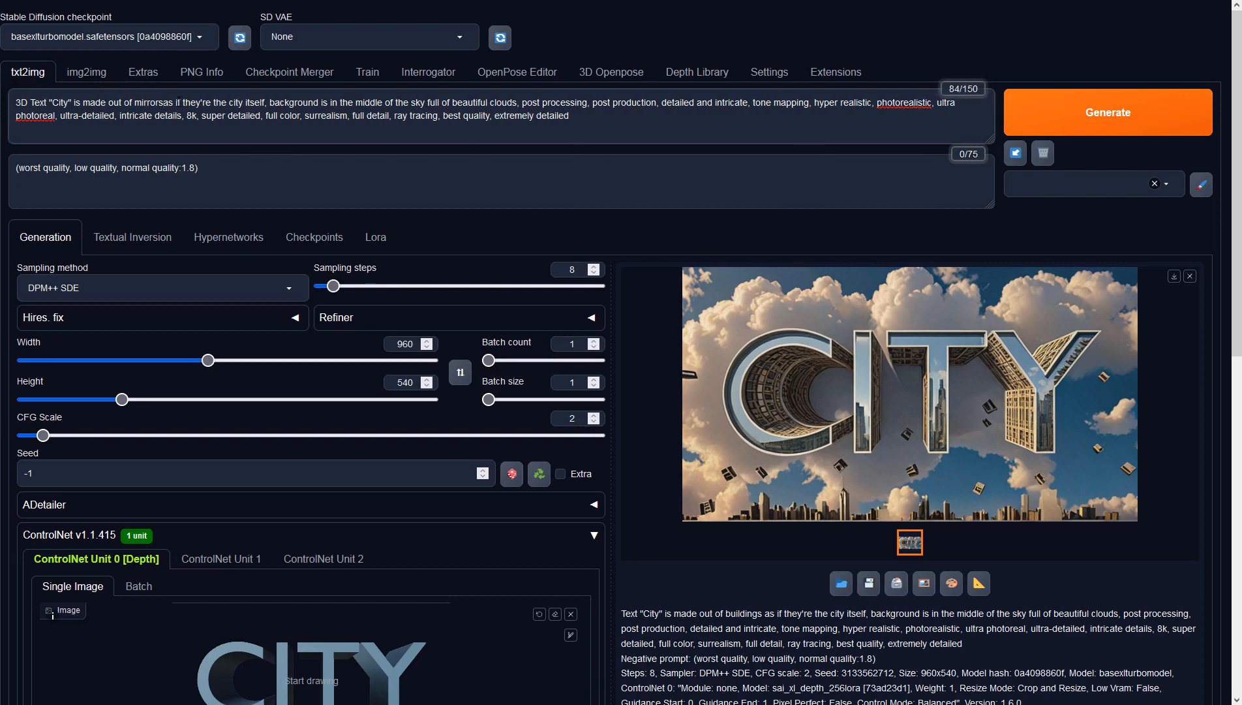
{"action": "key", "text": "Delete"}
{"action": "key", "text": "Delete"}
{"action": "key", "text": "Delete"}
{"action": "key", "text": "Delete"}
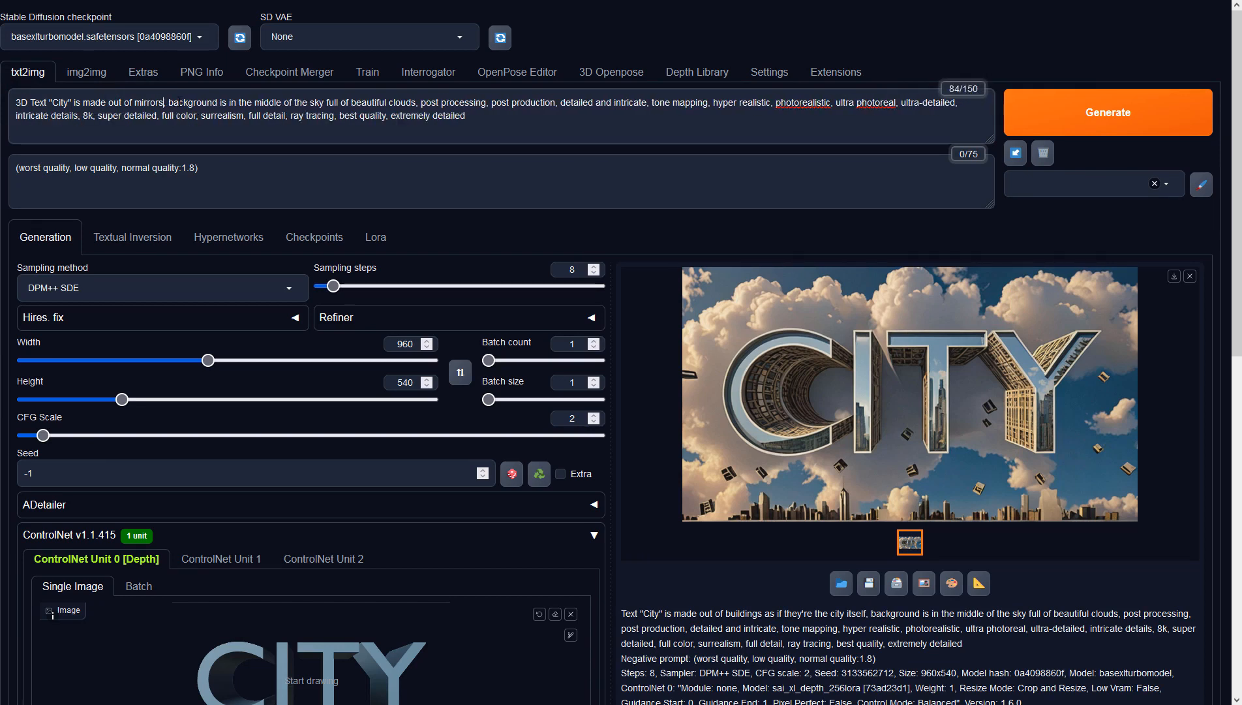
{"action": "left_click", "coordinate": [520, 119]}
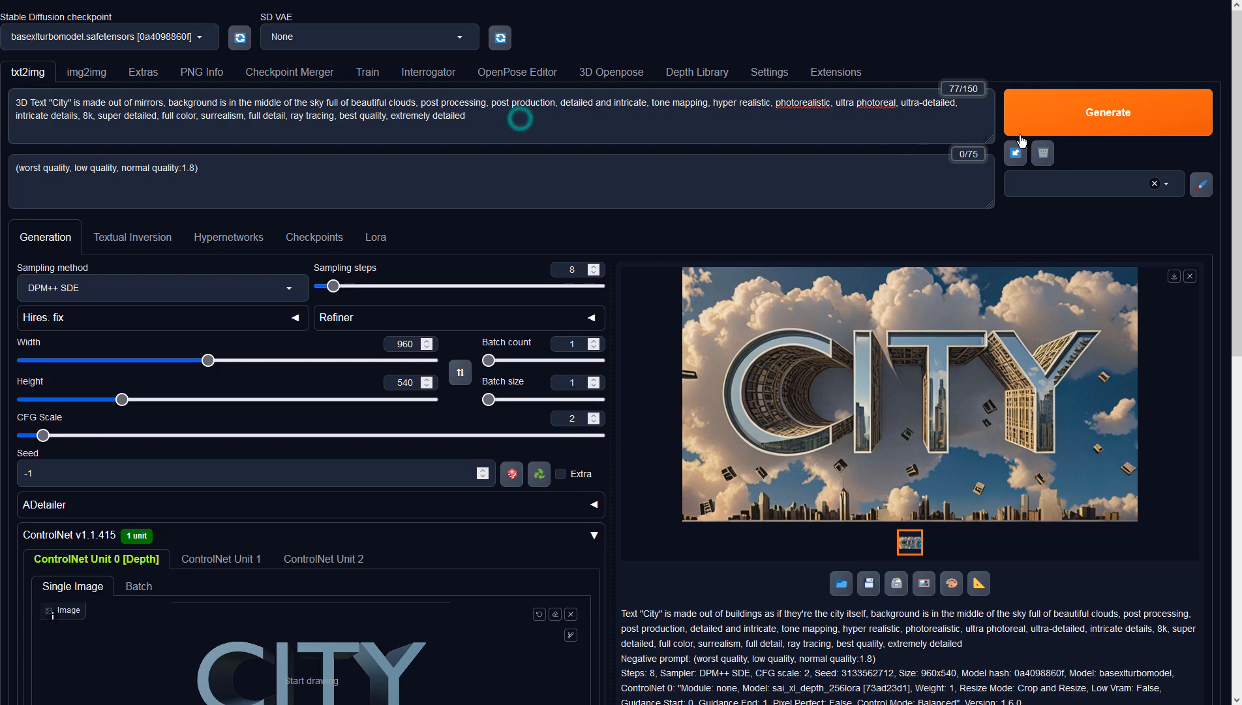
{"action": "left_click", "coordinate": [1084, 135]}
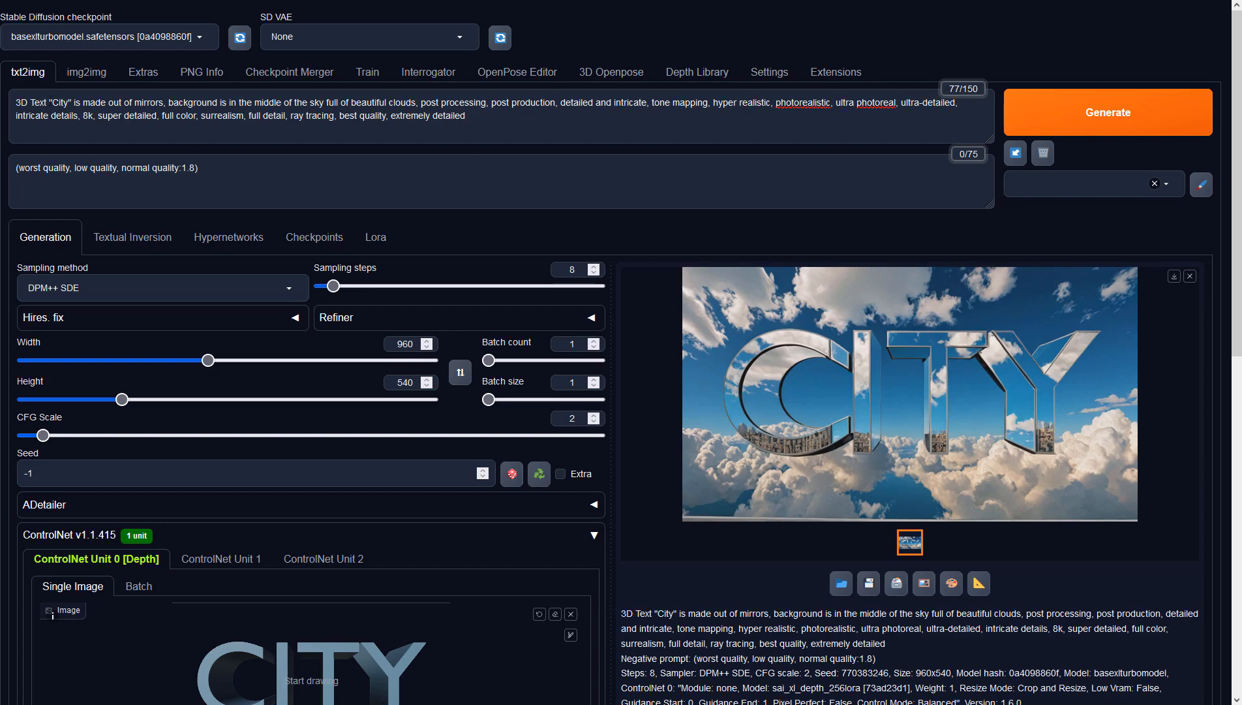
Step: Add the word "Beveled" at the start of the prompt, before "3D Text"
{"action": "left_click", "coordinate": [13, 102]}
{"action": "type", "text": "Beveled"}
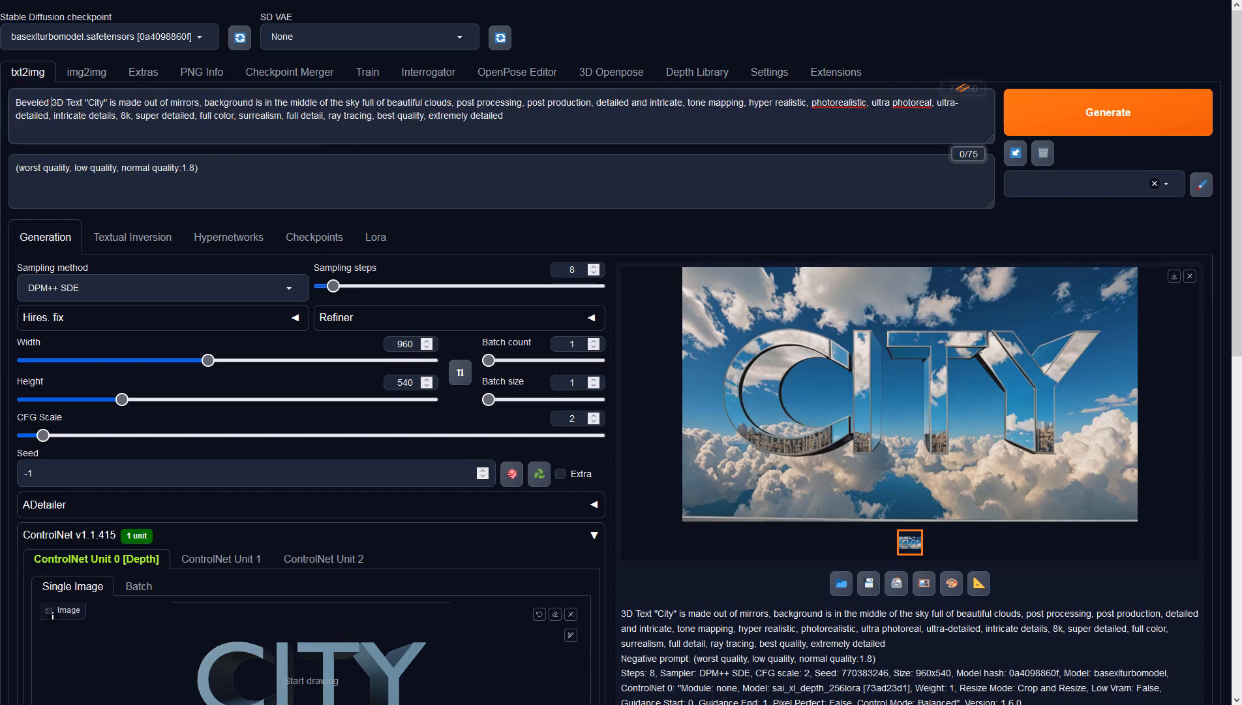
{"action": "left_click", "coordinate": [204, 105]}
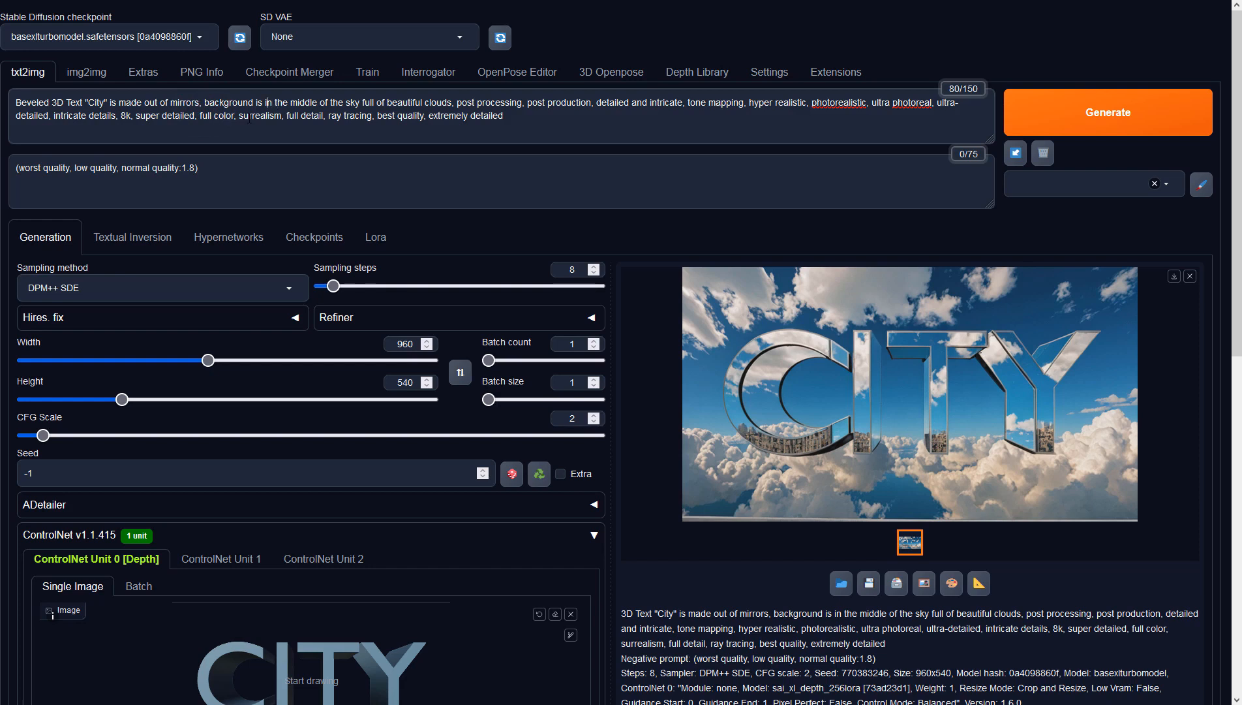
Step: Rewrite the prompt's background description to read "the city with sky full of beautiful clouds"
{"action": "type", "text": "the city with"}
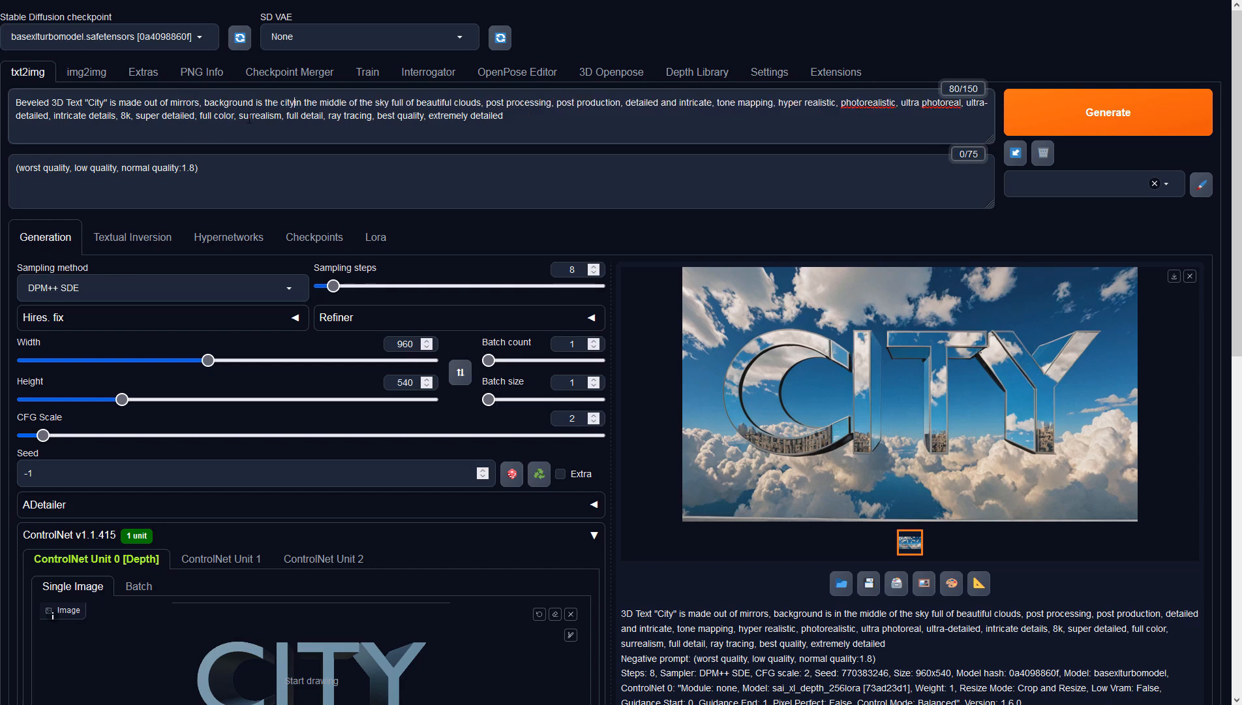
{"action": "key", "text": "Delete"}
{"action": "key", "text": "Delete"}
{"action": "key", "text": "Delete"}
{"action": "key", "text": "Delete"}
{"action": "key", "text": "Delete"}
{"action": "key", "text": "Delete"}
{"action": "key", "text": "Delete"}
{"action": "key", "text": "Delete"}
{"action": "key", "text": "Delete"}
{"action": "key", "text": "Delete"}
{"action": "key", "text": "Delete"}
{"action": "key", "text": "Delete"}
{"action": "key", "text": "Delete"}
{"action": "key", "text": "Delete"}
{"action": "key", "text": "Delete"}
{"action": "key", "text": "Delete"}
{"action": "key", "text": "Delete"}
{"action": "key", "text": "Delete"}
{"action": "key", "text": "Delete"}
{"action": "key", "text": "Delete"}
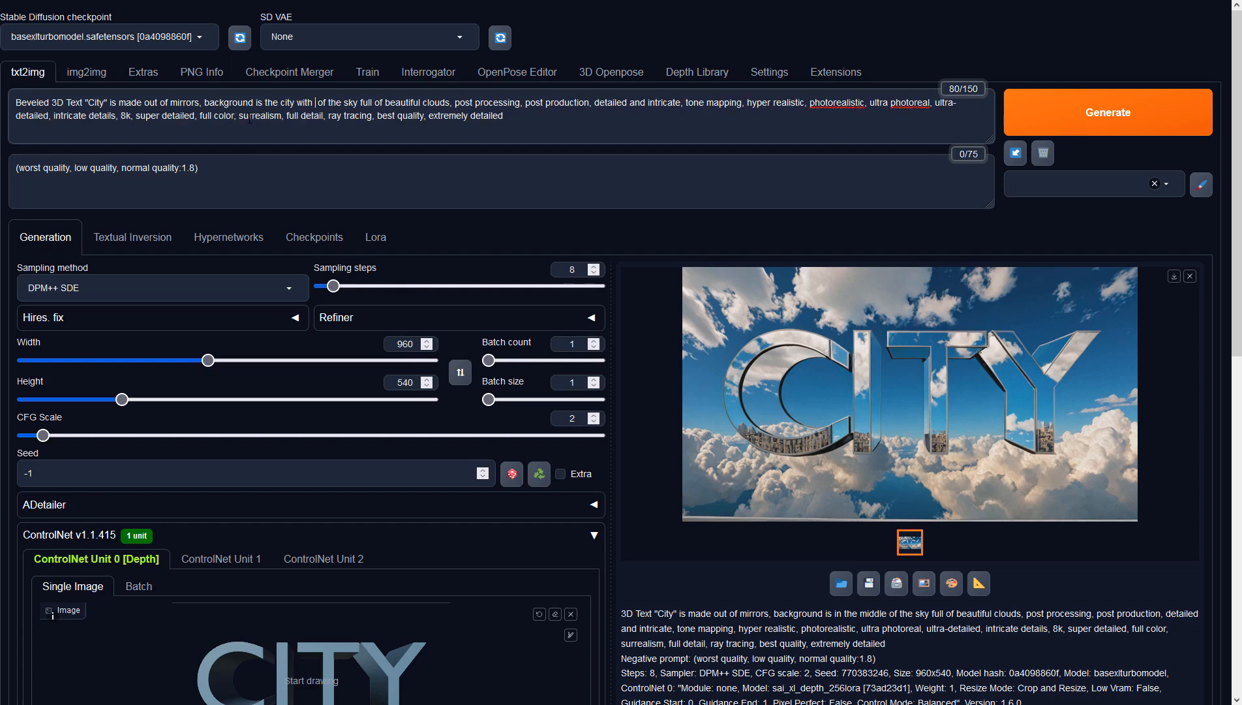
{"action": "type", "text": "s"}
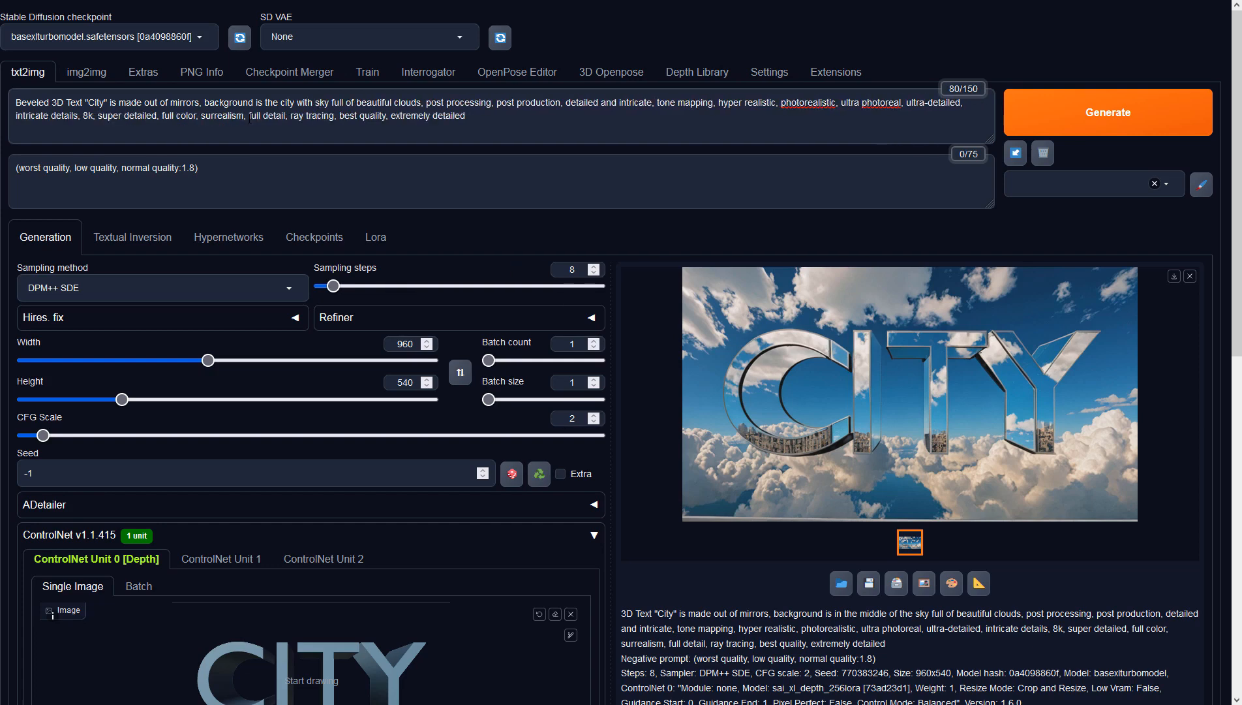
Step: Generate an image from the revised prompt, inspect it at full size, and generate another variation
{"action": "left_click", "coordinate": [1048, 115]}
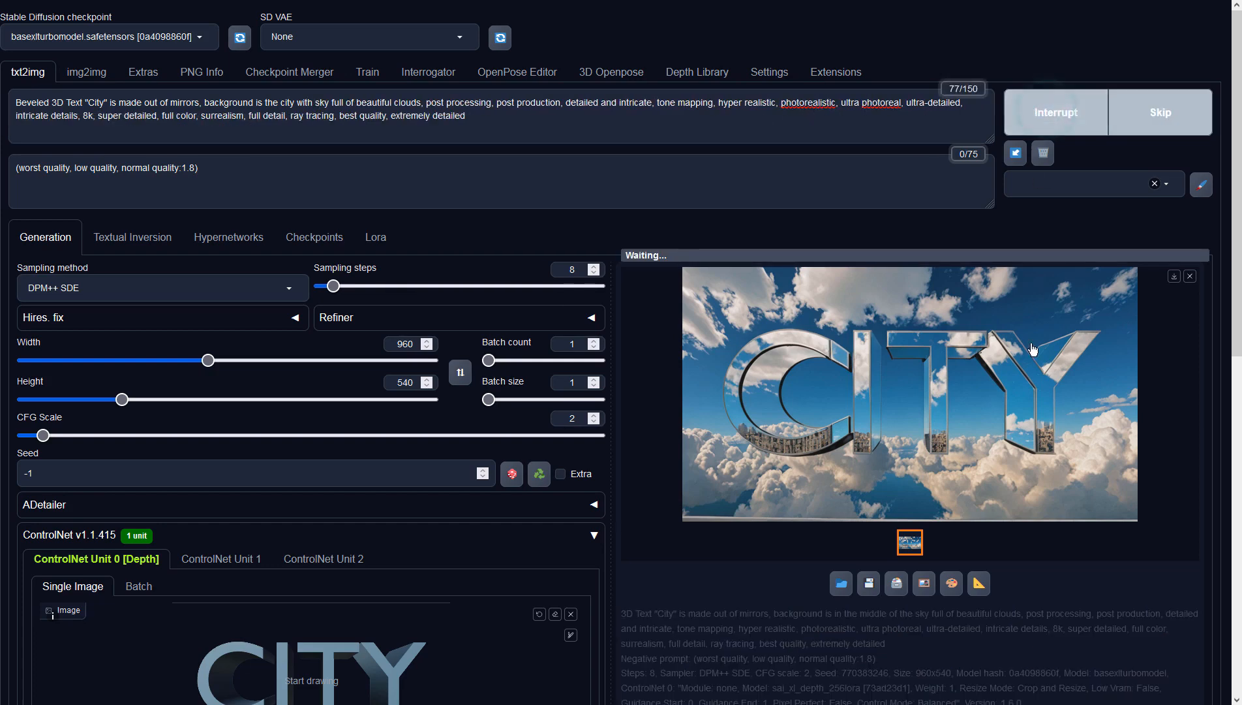
{"action": "left_click", "coordinate": [1033, 350]}
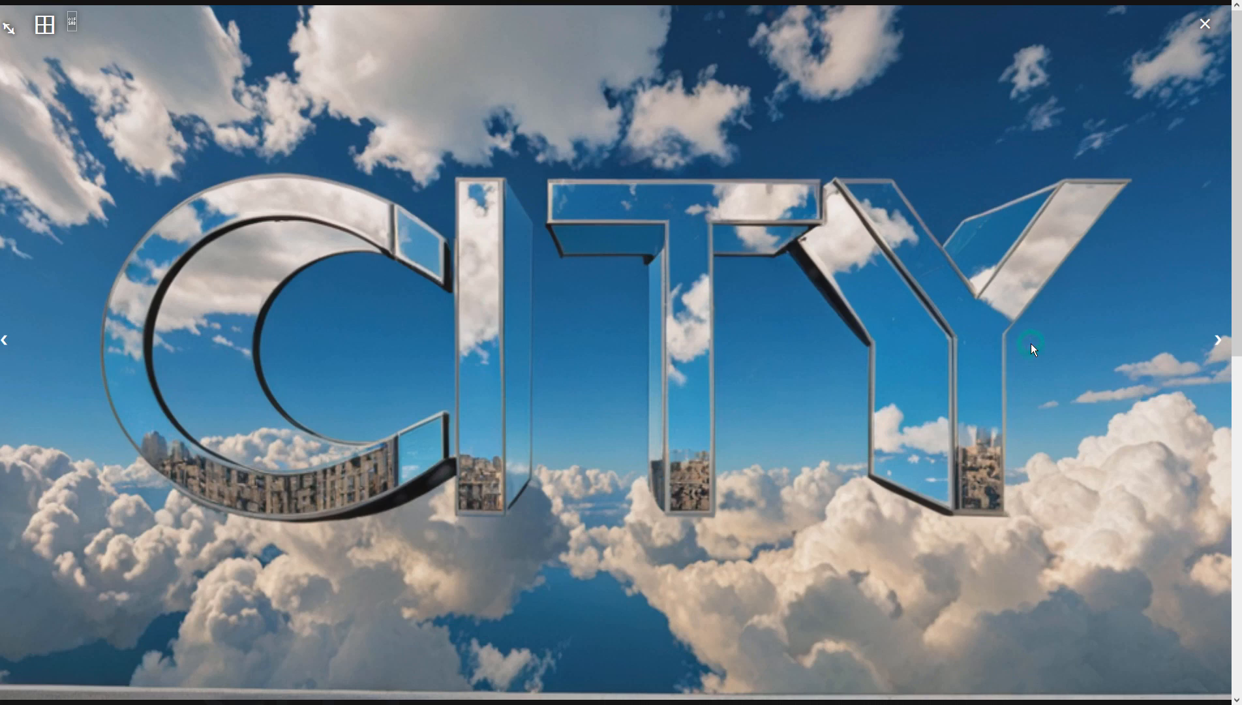
{"action": "left_click", "coordinate": [1115, 332]}
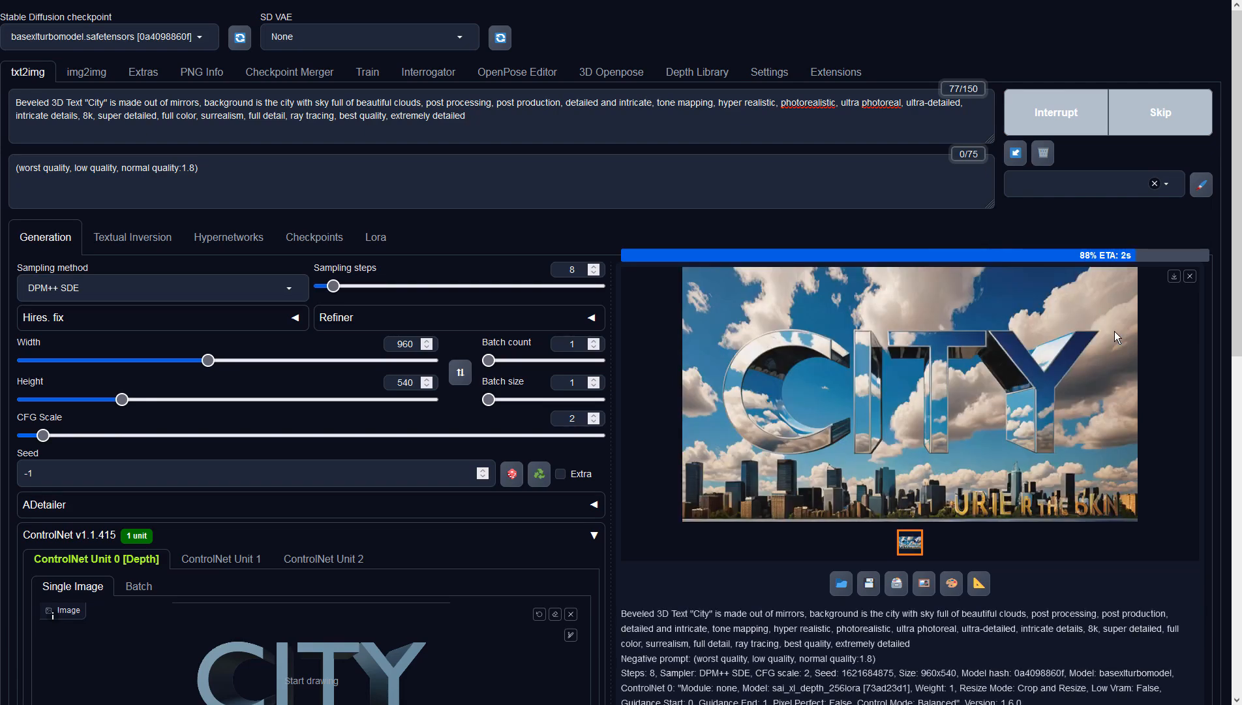
{"action": "left_click", "coordinate": [1114, 331]}
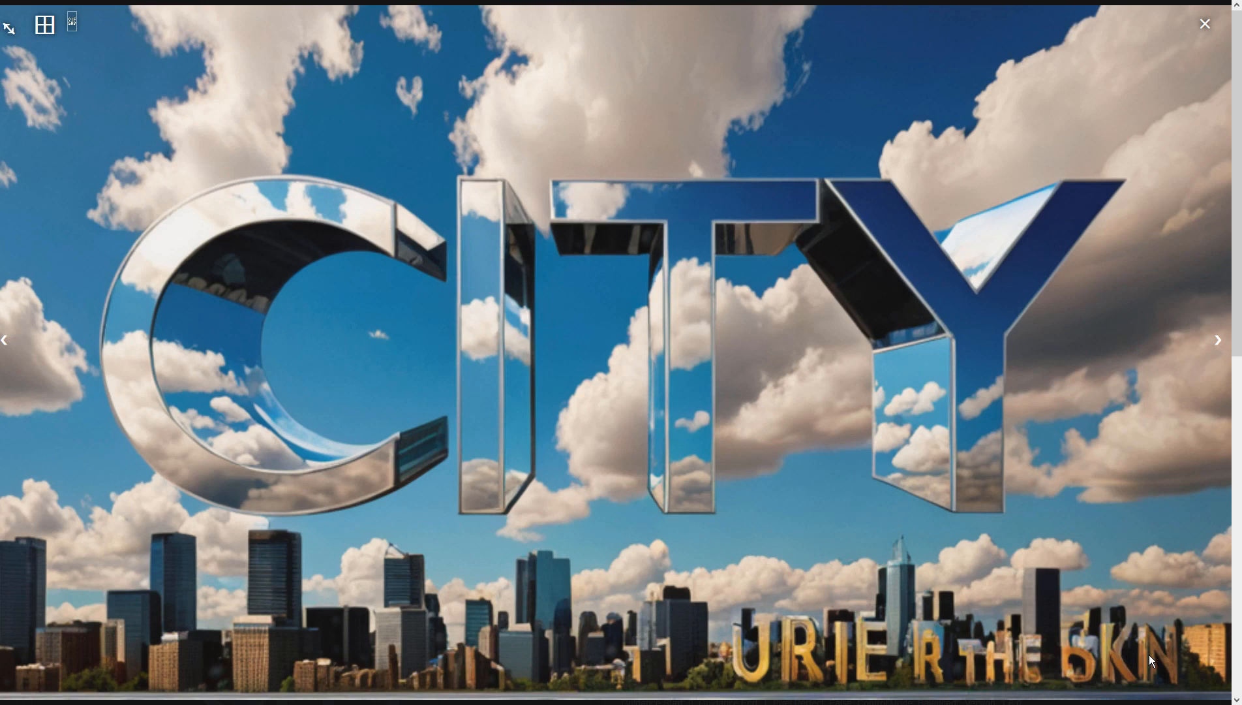
{"action": "left_click", "coordinate": [744, 624]}
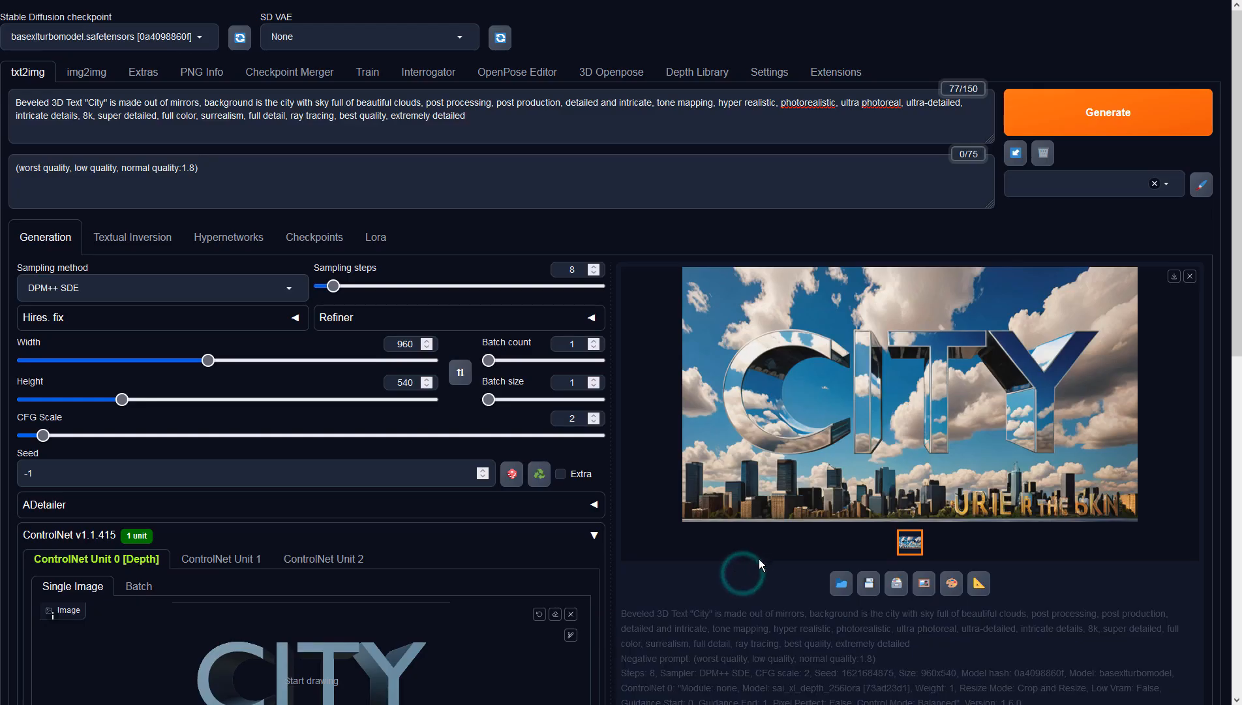
{"action": "left_click", "coordinate": [1102, 120]}
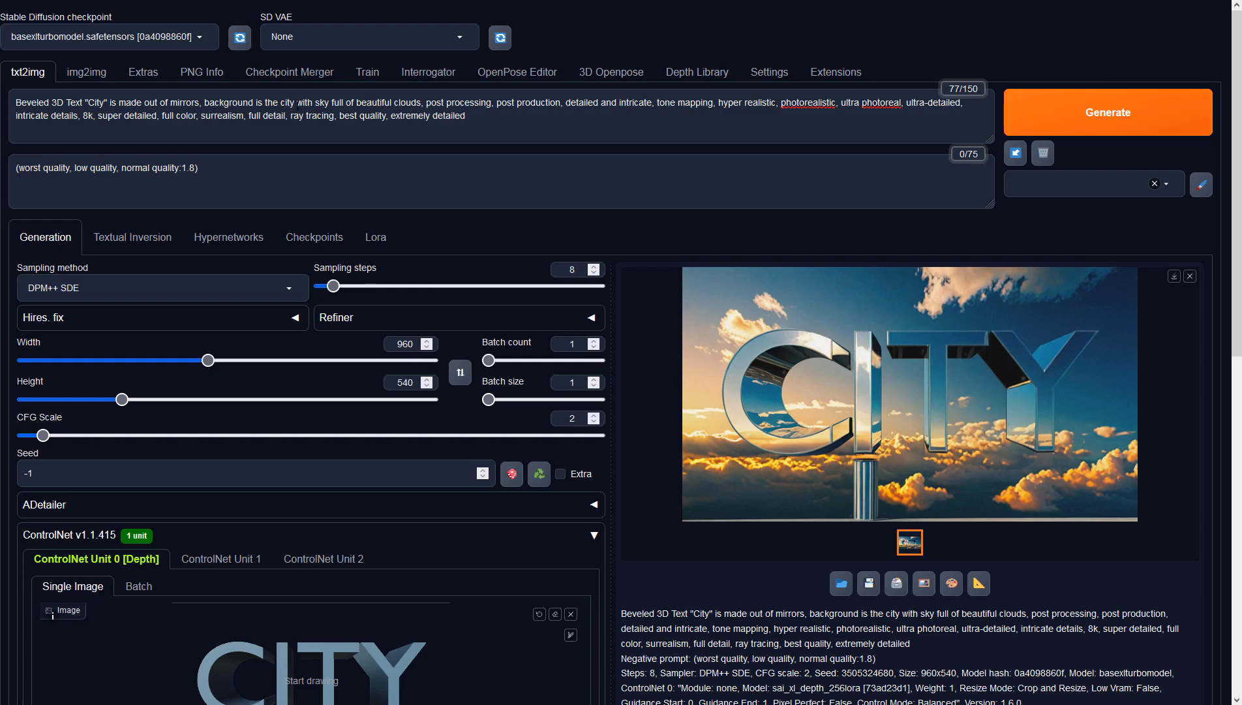
Step: Change "city" to "cityscape" in the prompt's background description and generate a new image
{"action": "left_click", "coordinate": [300, 102]}
{"action": "type", "text": "scape"}
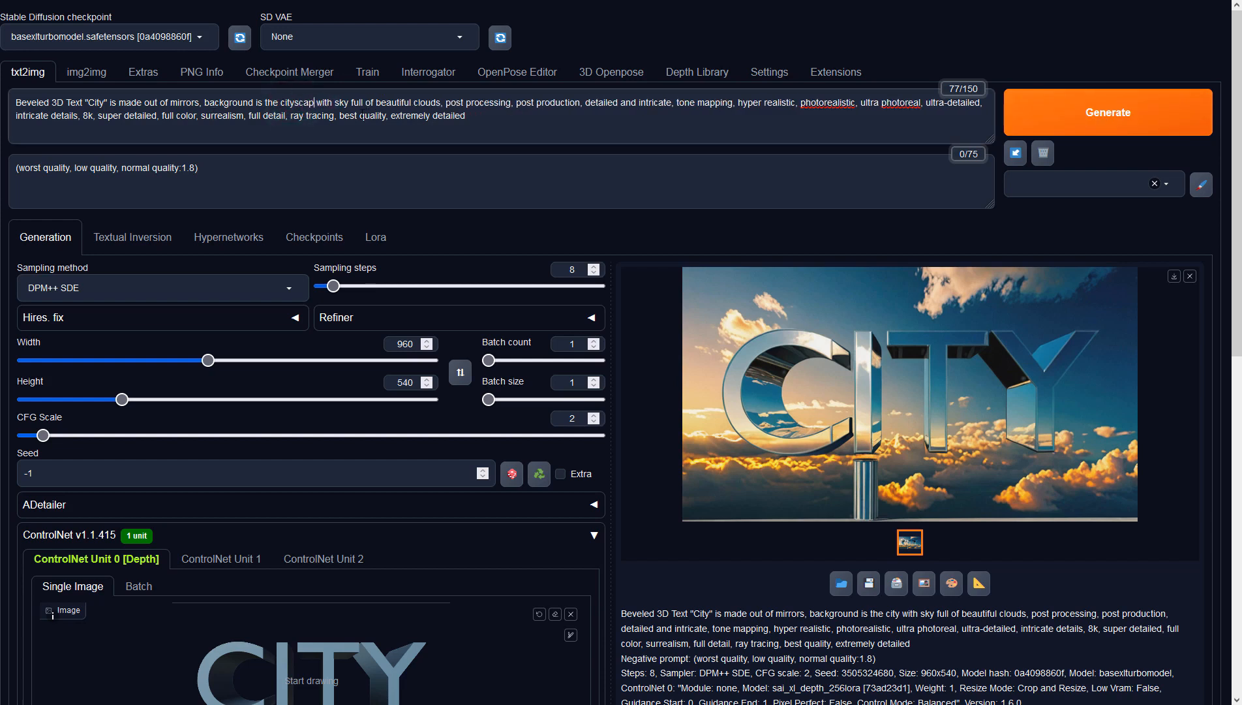
{"action": "key", "text": "BackSpace"}
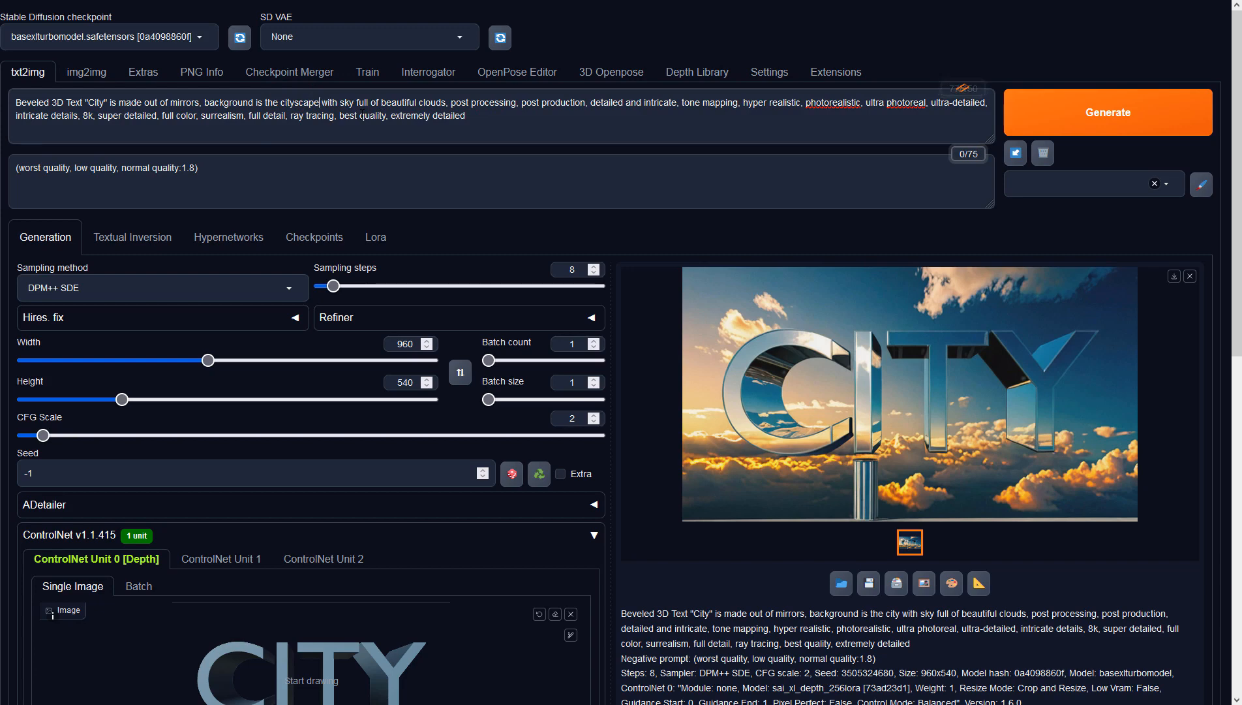
{"action": "left_click", "coordinate": [1036, 122]}
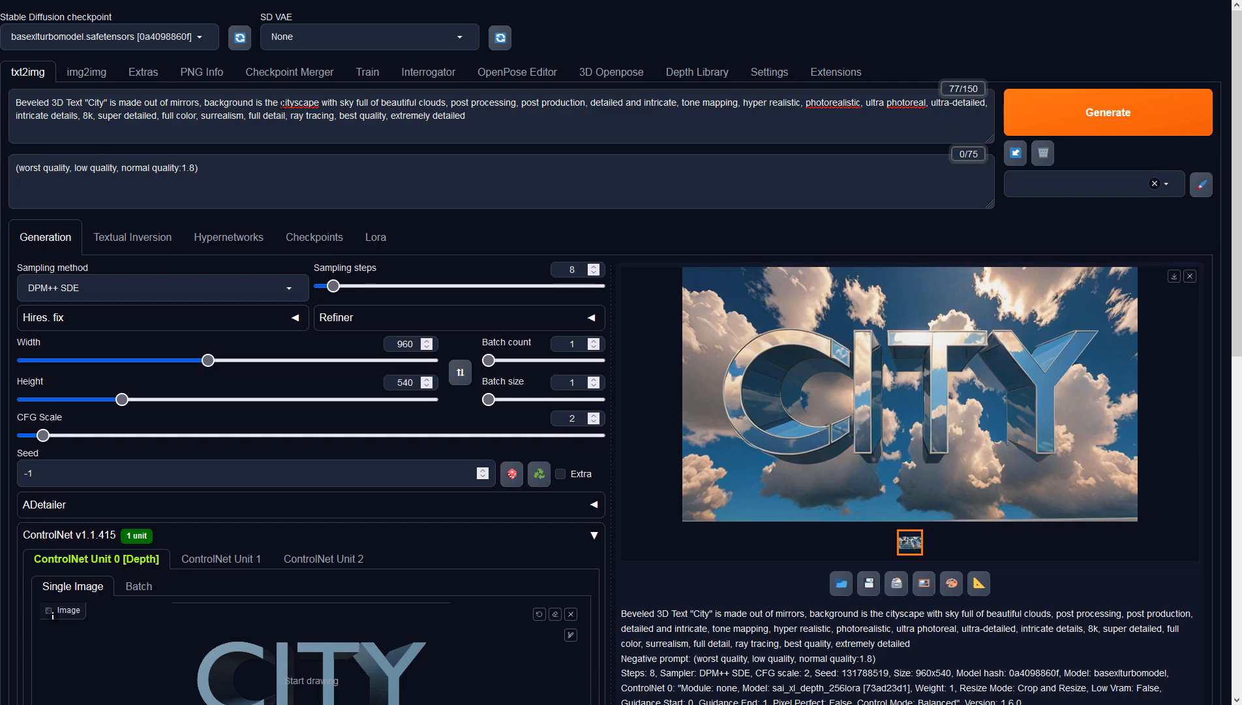
Step: Replace the prompt's background description with "busy city with beautiful clouds above" and generate a new image
{"action": "left_click_drag", "start_coordinate": [282, 104], "coordinate": [446, 103]}
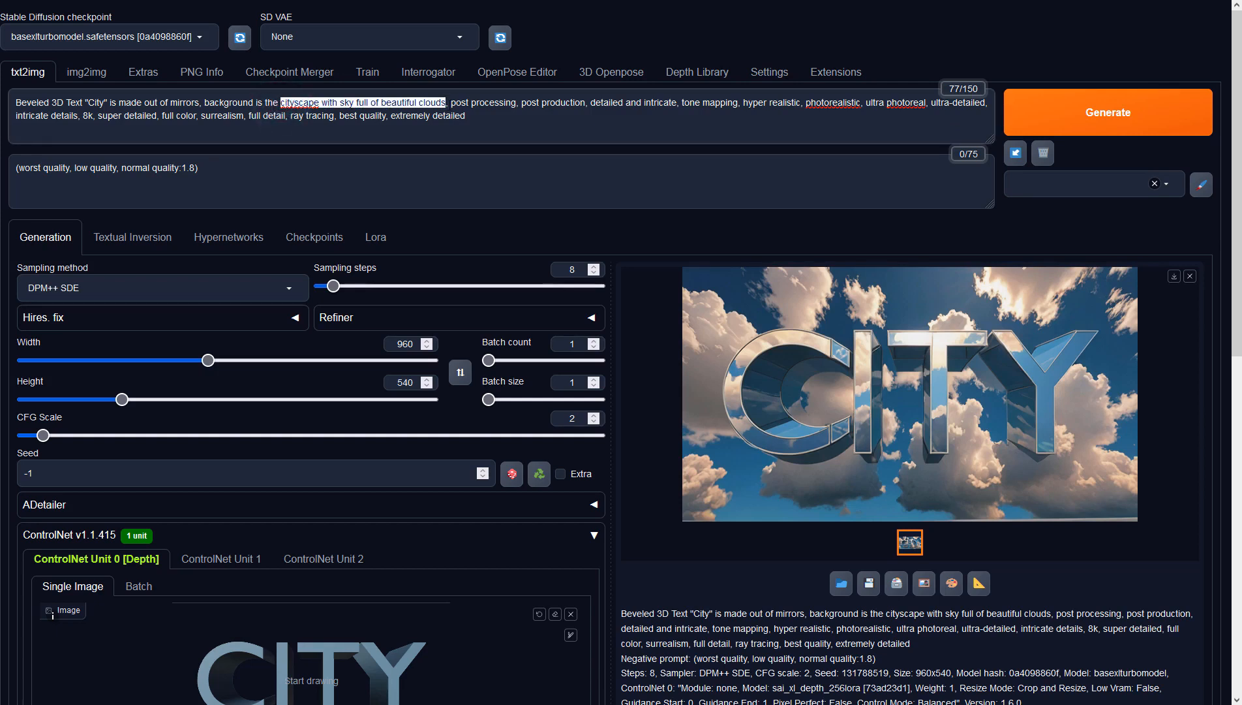
{"action": "type", "text": "budy s"}
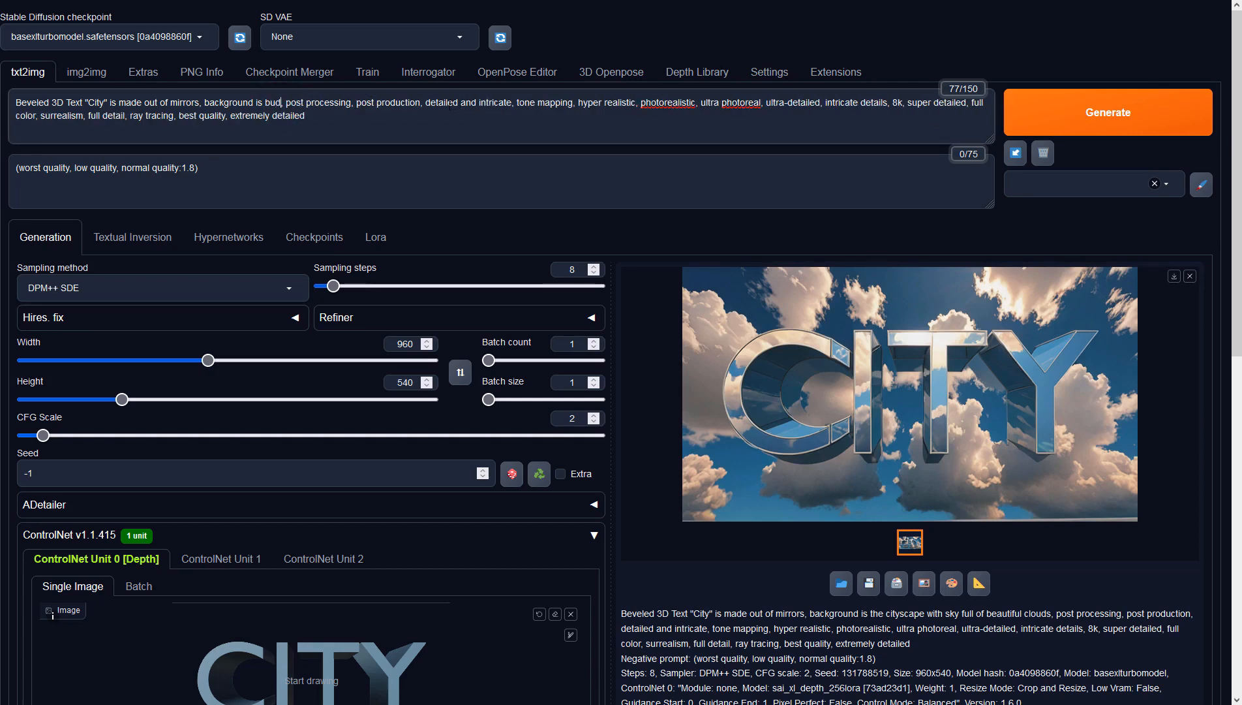
{"action": "key", "text": "BackSpace"}
{"action": "key", "text": "BackSpace"}
{"action": "key", "text": "BackSpace"}
{"action": "key", "text": "BackSpace"}
{"action": "type", "text": "sy"}
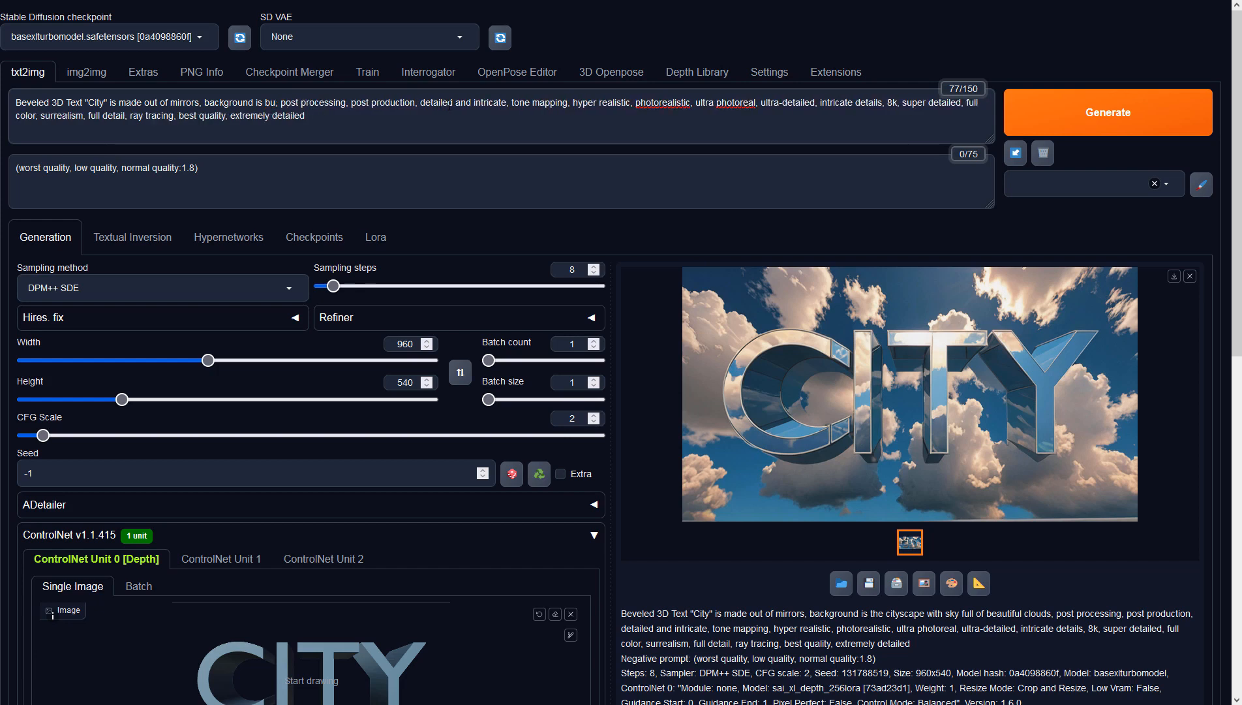
{"action": "type", "text": " city with clou"}
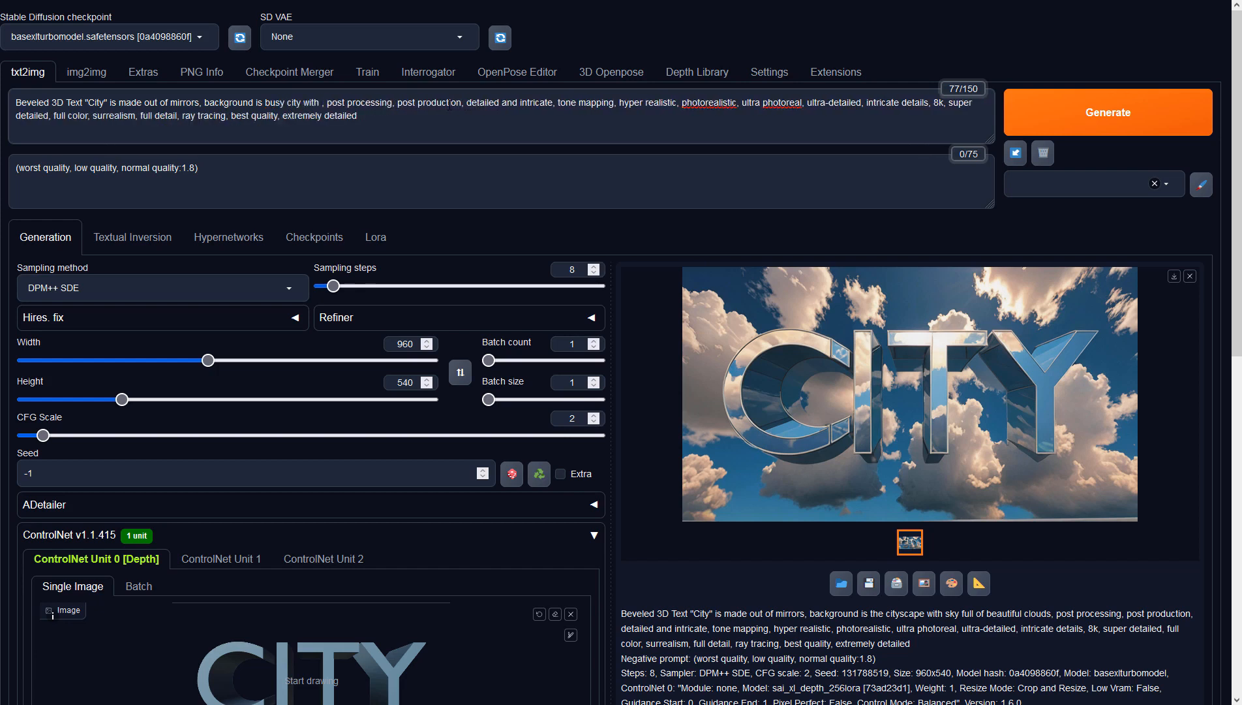
{"action": "key", "text": "BackSpace"}
{"action": "key", "text": "BackSpace"}
{"action": "key", "text": "BackSpace"}
{"action": "key", "text": "BackSpace"}
{"action": "type", "text": "beauti"}
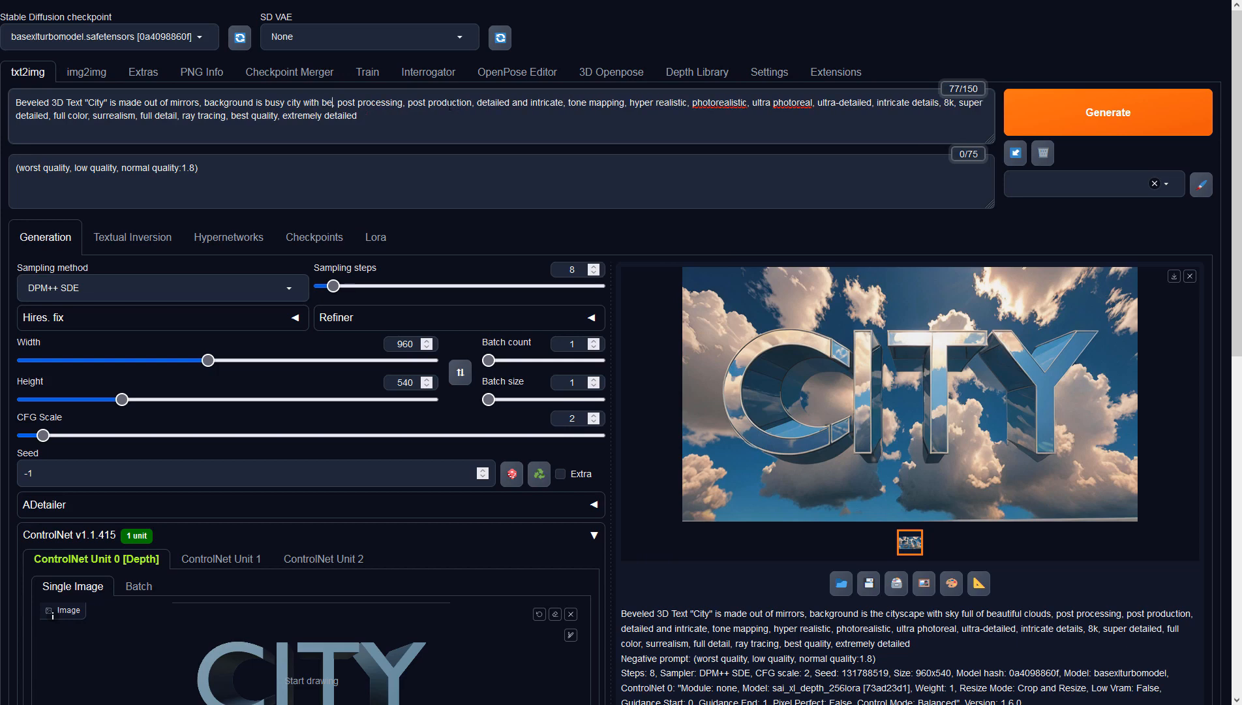
{"action": "type", "text": "ful clouds a"}
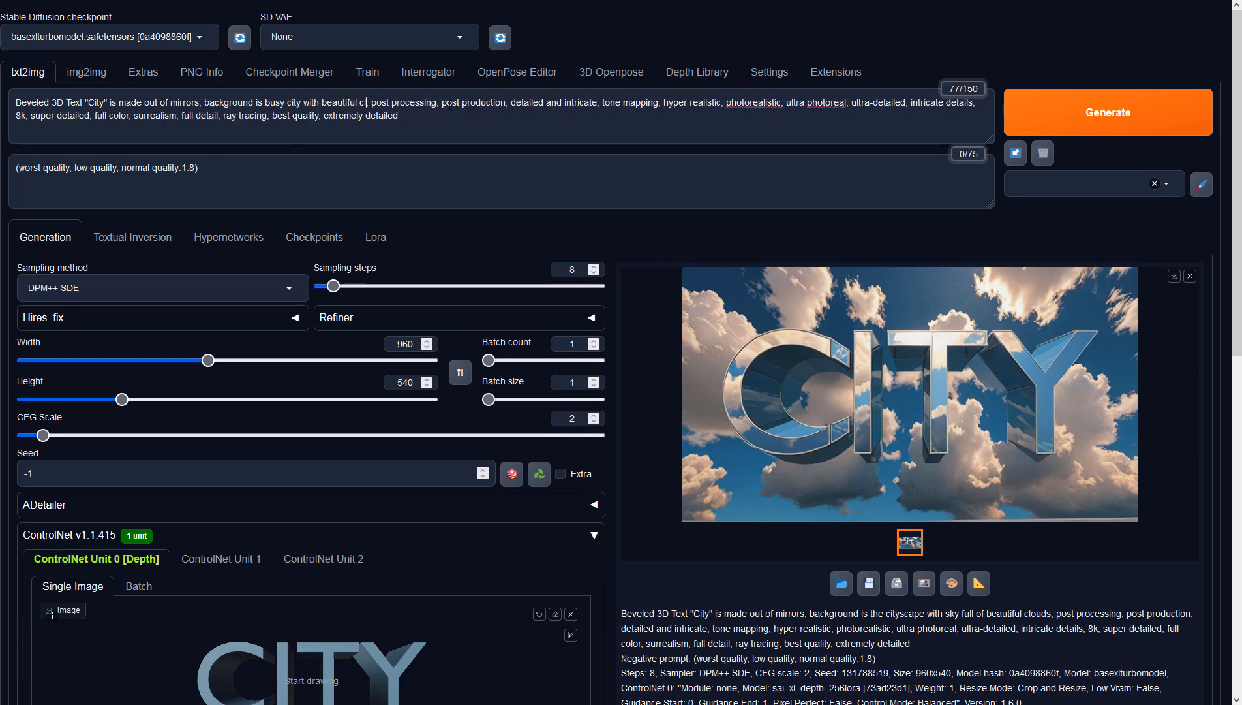
{"action": "type", "text": "bove"}
{"action": "key", "text": "ctrl+Return"}
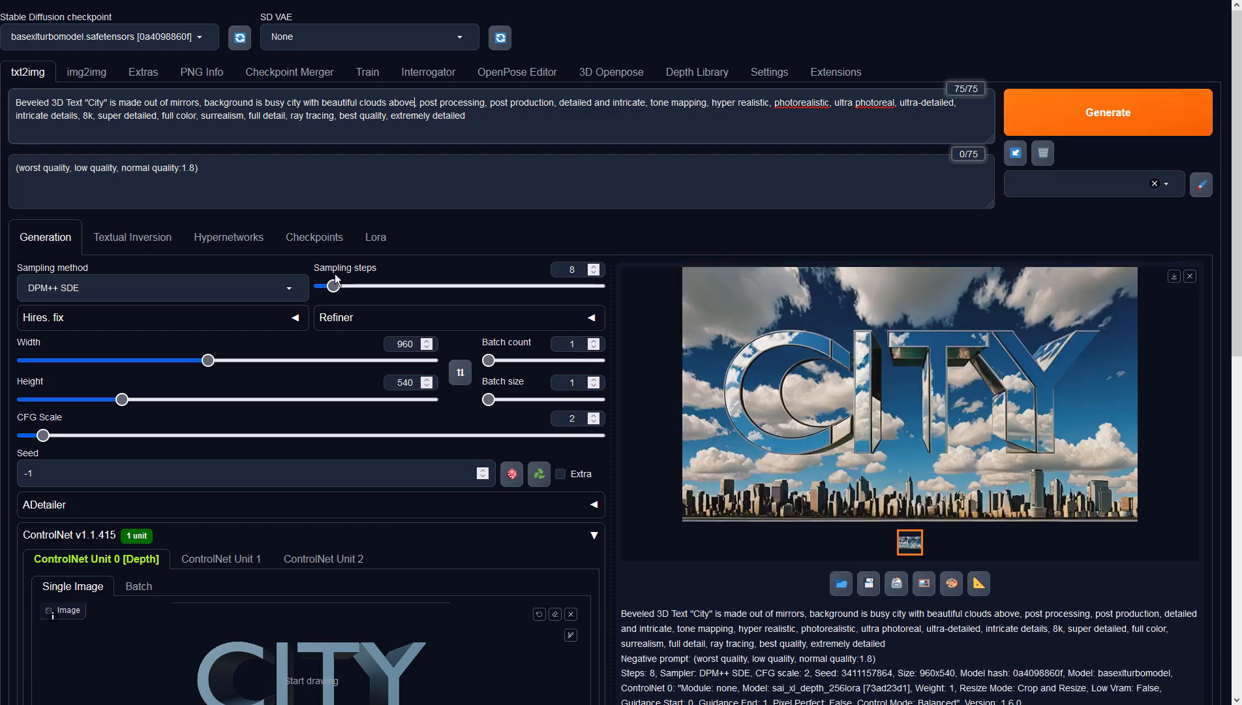
Step: Inspect the generated skyline image at full size and send it to img2img
{"action": "left_click", "coordinate": [994, 402]}
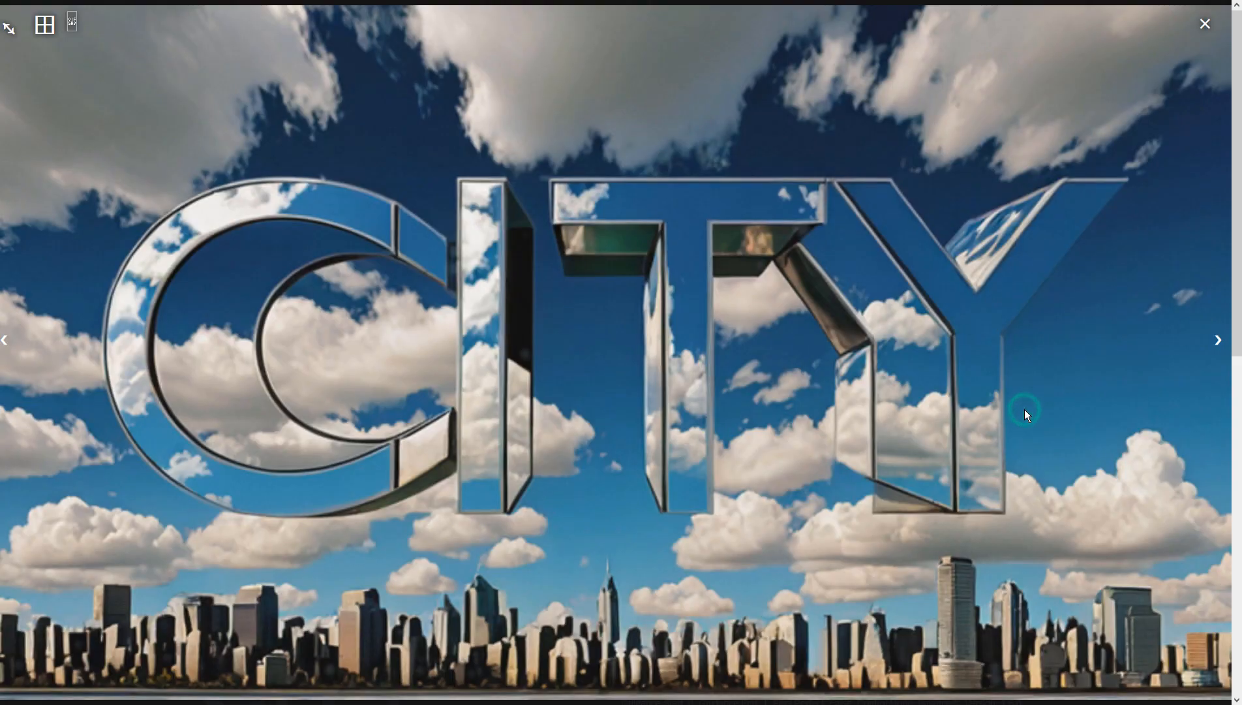
{"action": "left_click", "coordinate": [938, 457]}
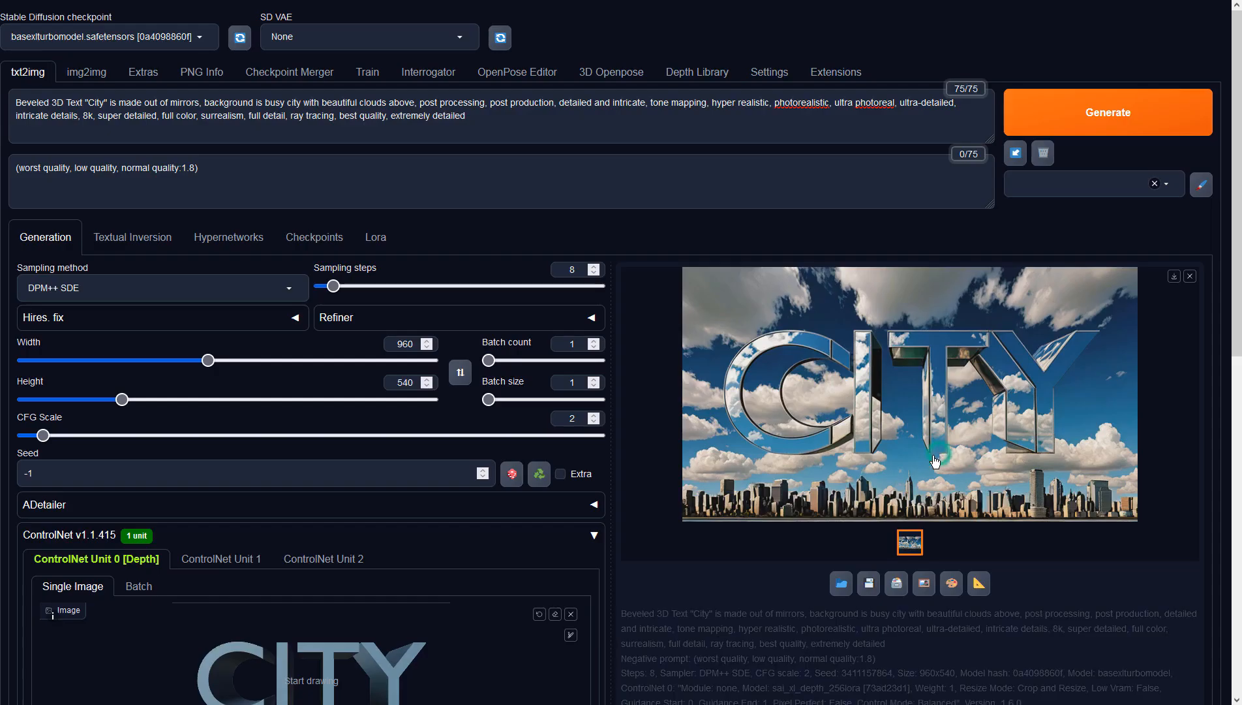
{"action": "left_click", "coordinate": [924, 583]}
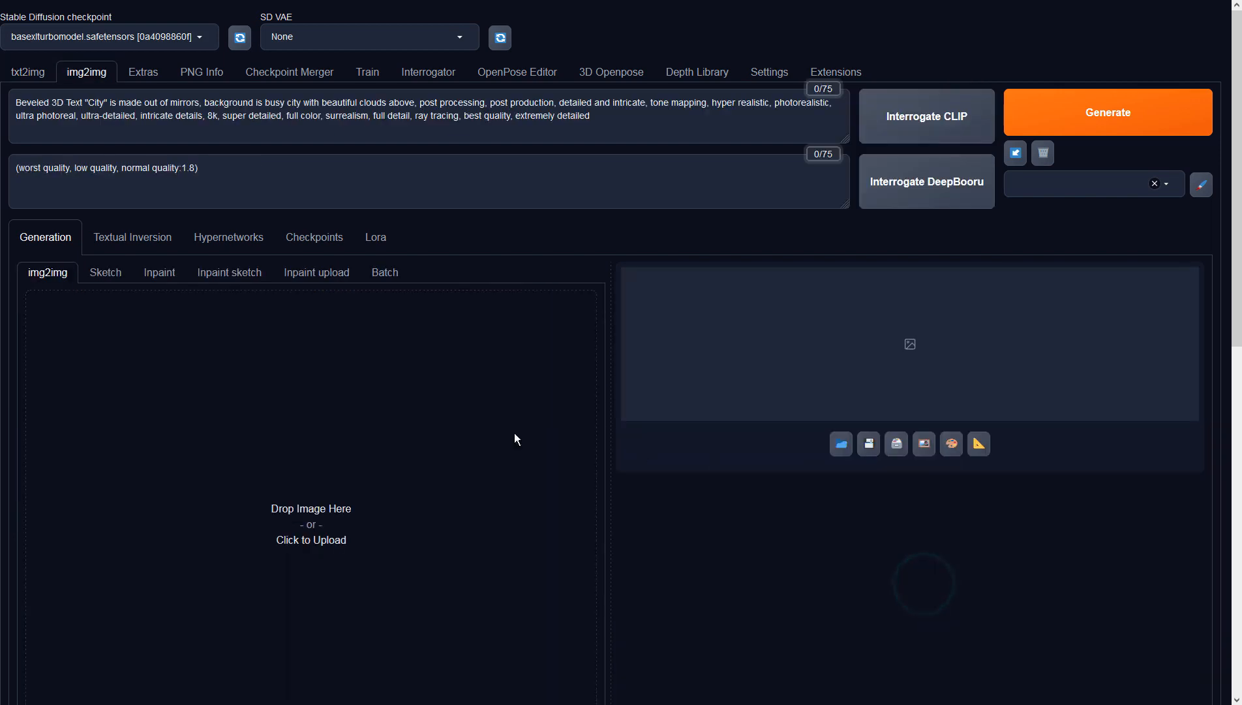
Step: Configure img2img with denoising strength 0.55, sampling method DPM++ SDE and CFG scale 2
{"action": "scroll", "coordinate": [346, 542], "scroll_direction": "down", "scroll_amount": 9}
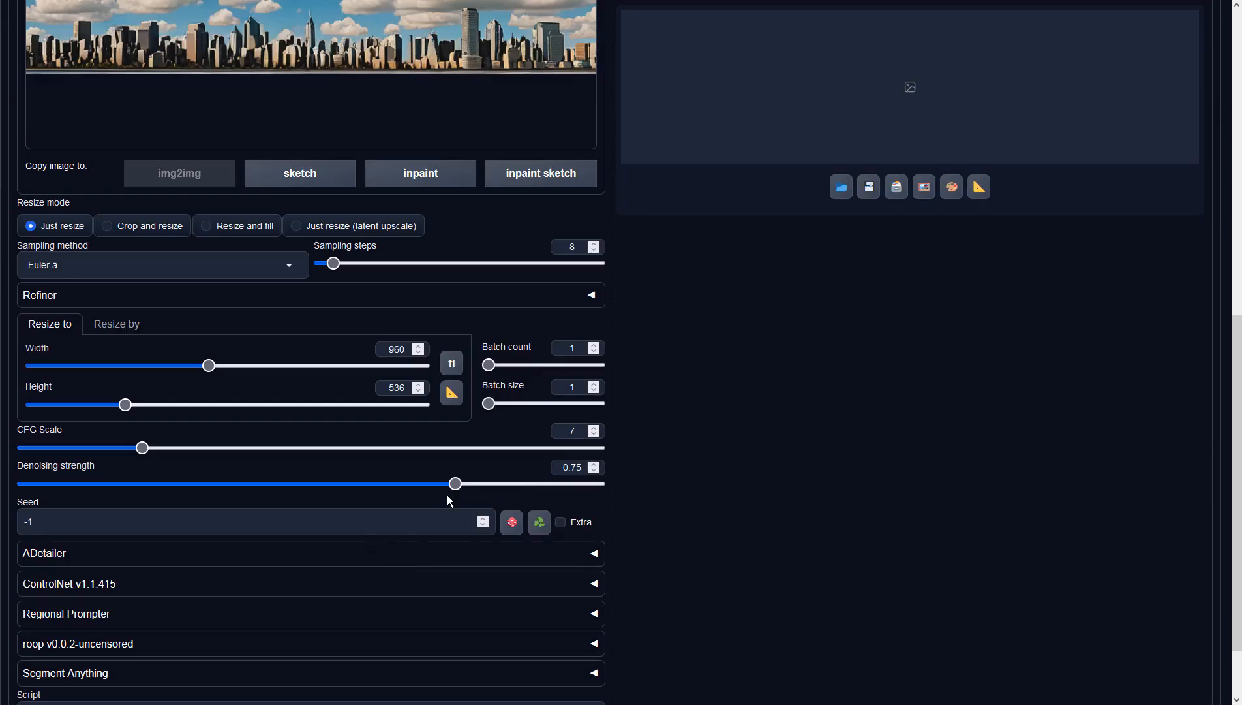
{"action": "left_click_drag", "start_coordinate": [455, 484], "coordinate": [340, 485]}
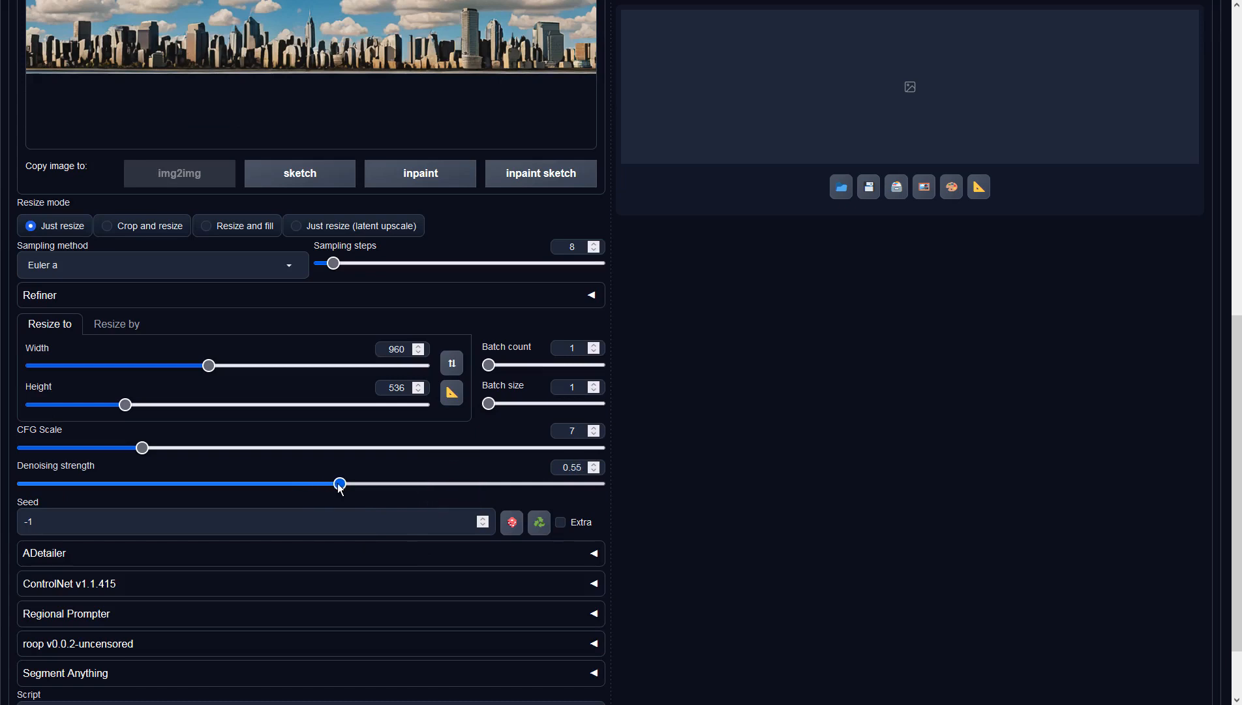
{"action": "left_click", "coordinate": [283, 265]}
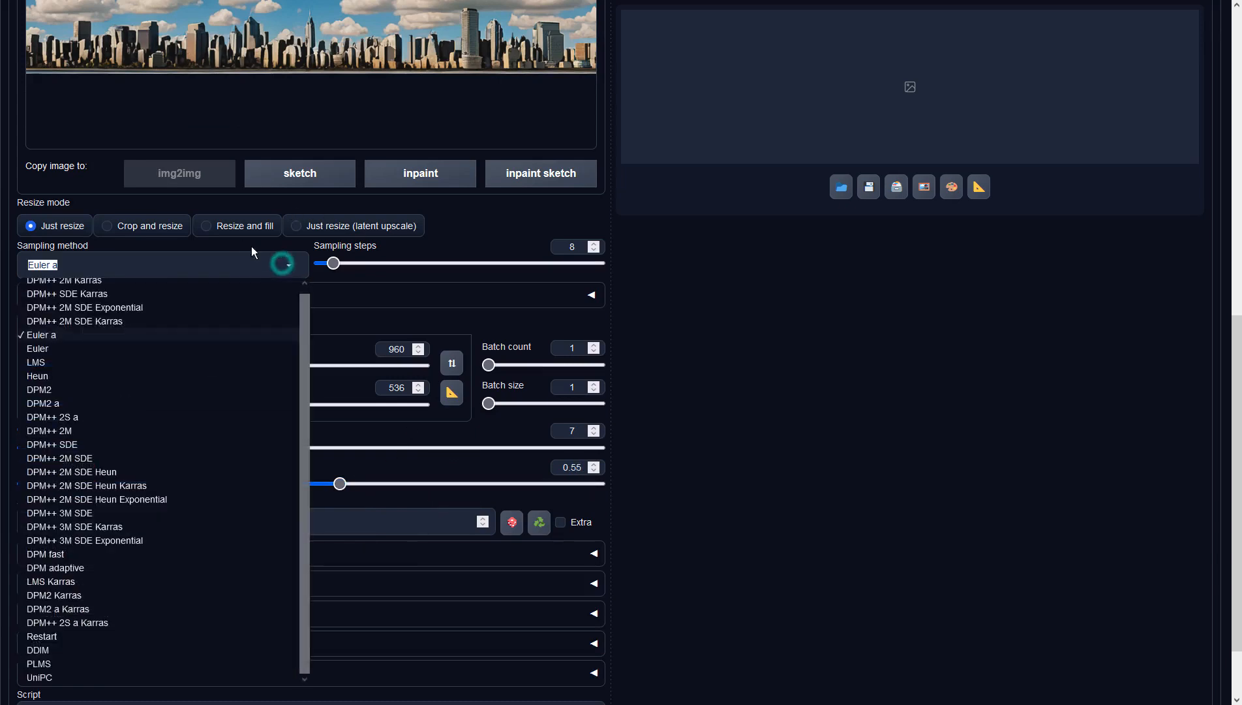
{"action": "left_click", "coordinate": [105, 447]}
{"action": "double_click", "coordinate": [572, 431]}
{"action": "type", "text": "2"}
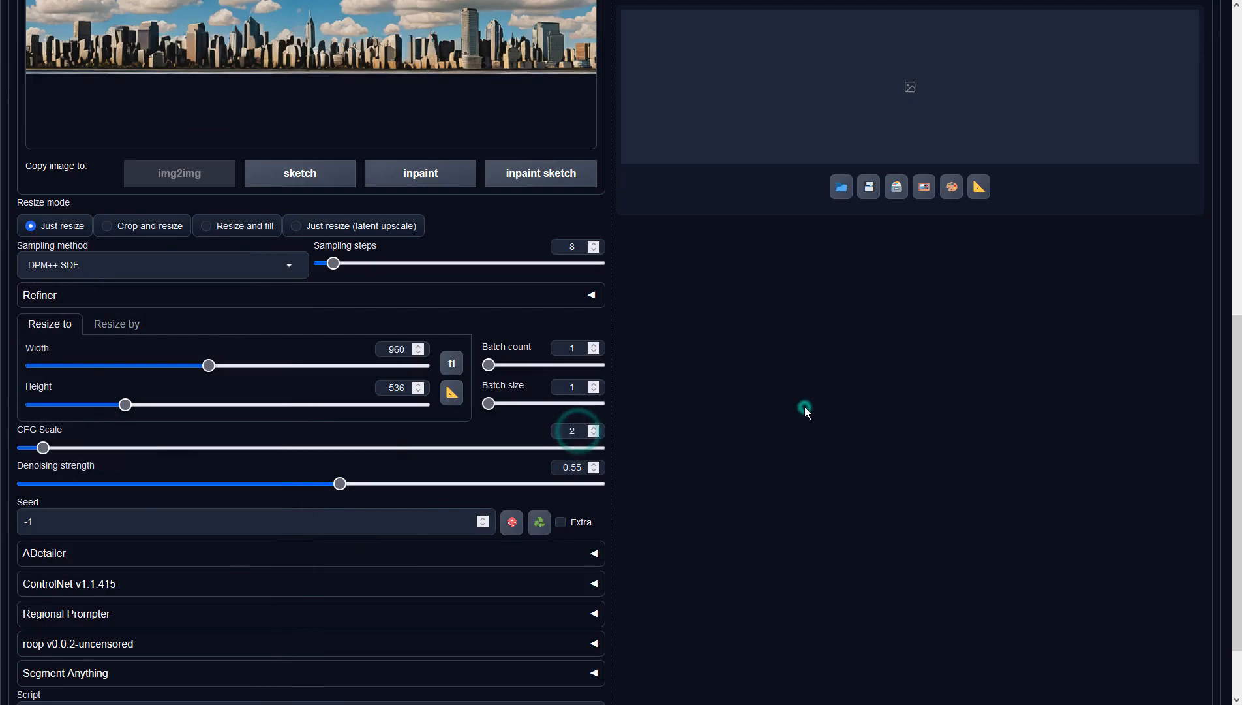
Step: Generate an img2img version of the CITY image and inspect it at full size
{"action": "scroll", "coordinate": [807, 406], "scroll_direction": "up", "scroll_amount": 10}
{"action": "left_click", "coordinate": [1121, 119]}
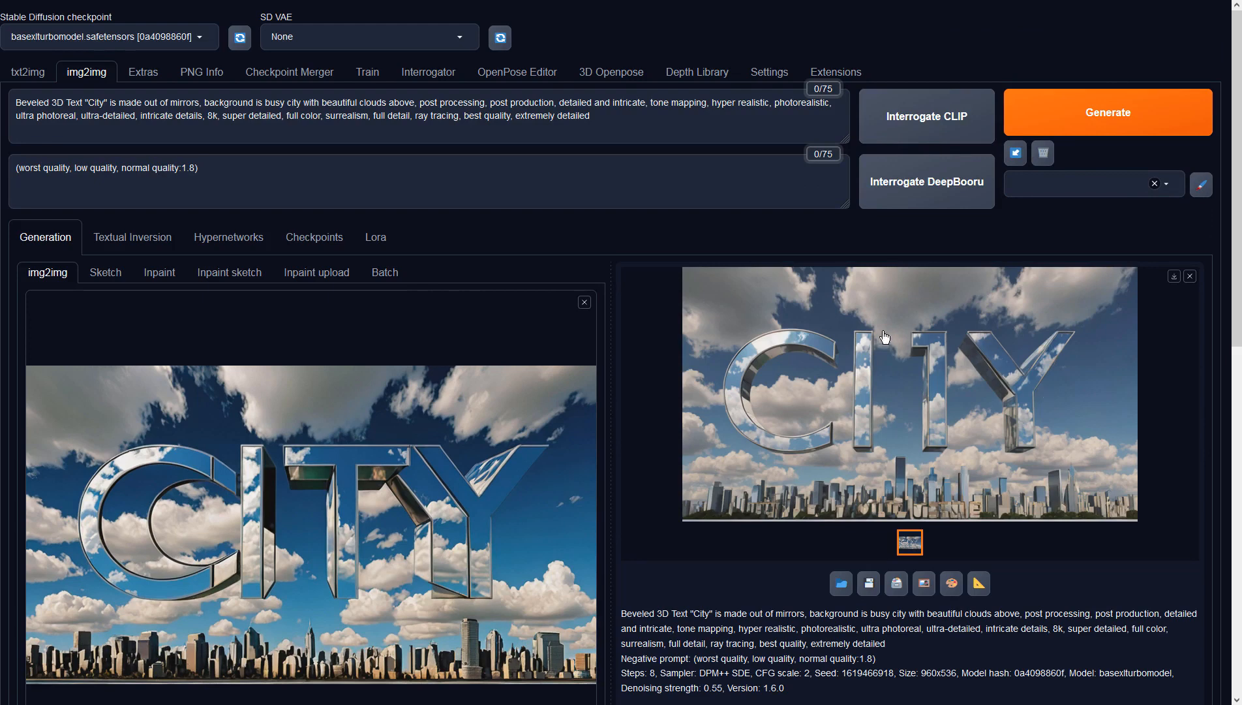
{"action": "left_click", "coordinate": [970, 374]}
{"action": "left_click", "coordinate": [969, 372]}
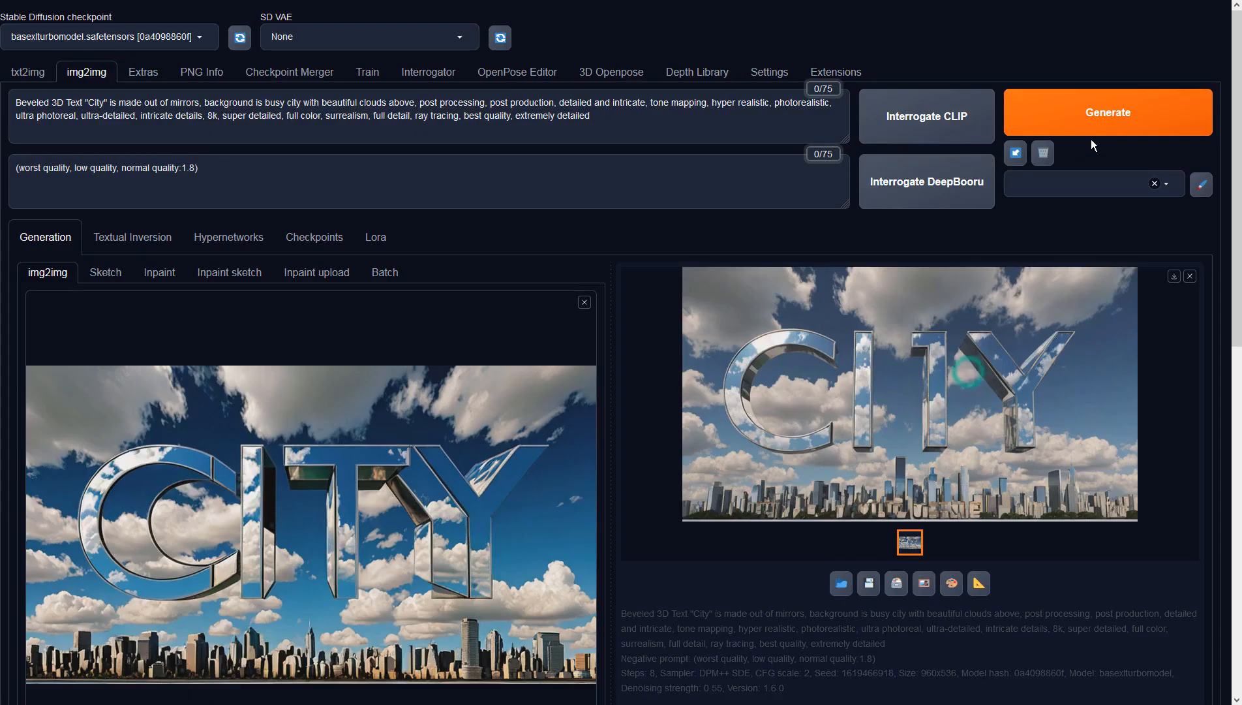
Step: Generate a second img2img variation with the same settings and view it enlarged
{"action": "left_click", "coordinate": [1108, 116]}
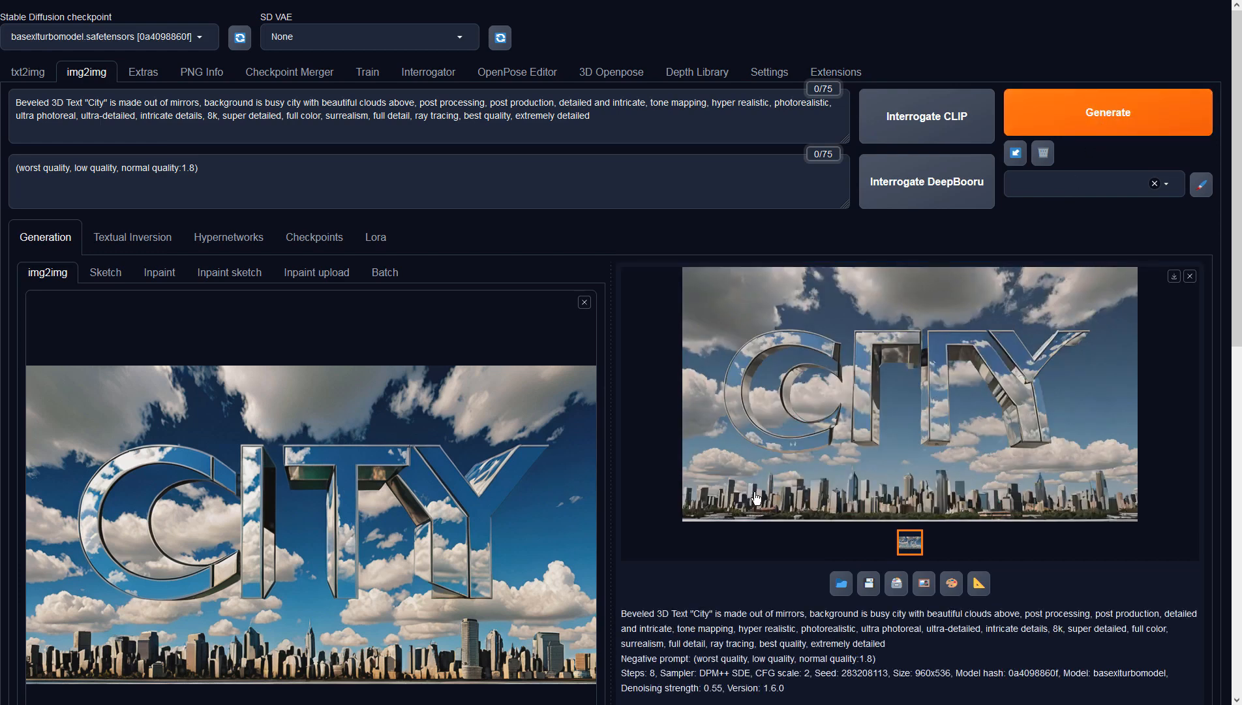
{"action": "left_click", "coordinate": [944, 313]}
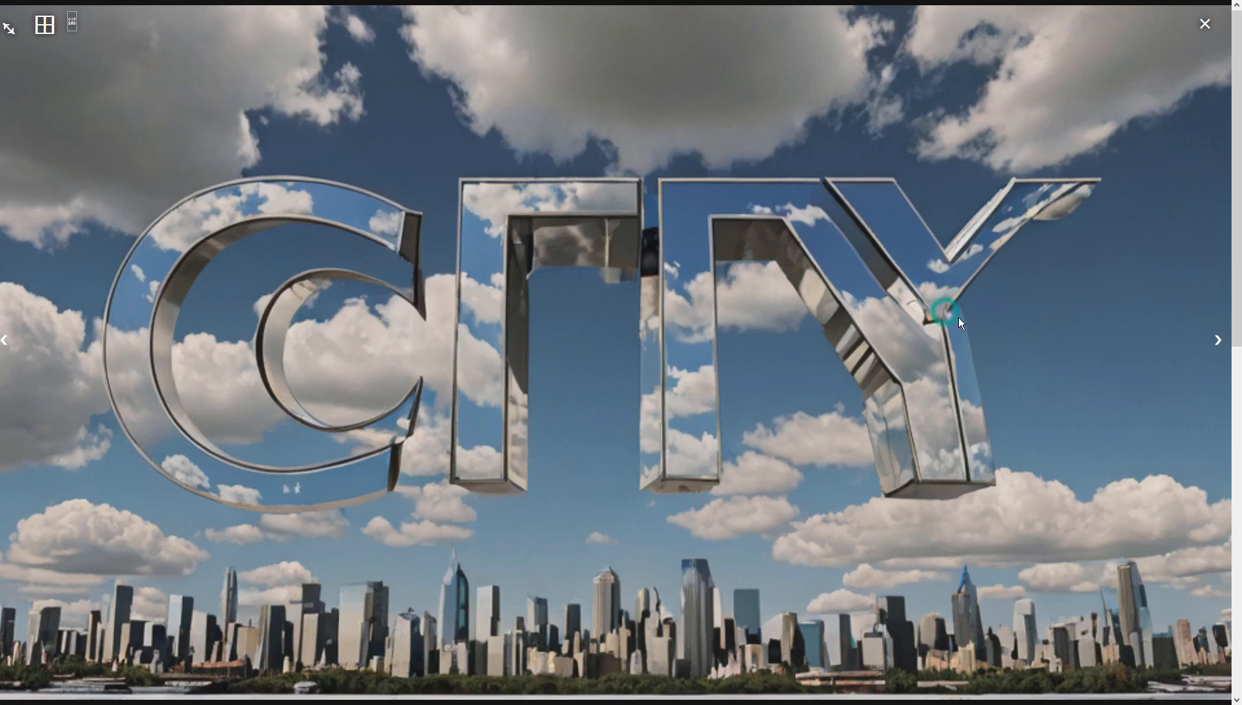
{"action": "left_click", "coordinate": [958, 317]}
Step: Return to txt2img and review its existing CITY skyline image at full size for comparison
{"action": "left_click", "coordinate": [27, 72]}
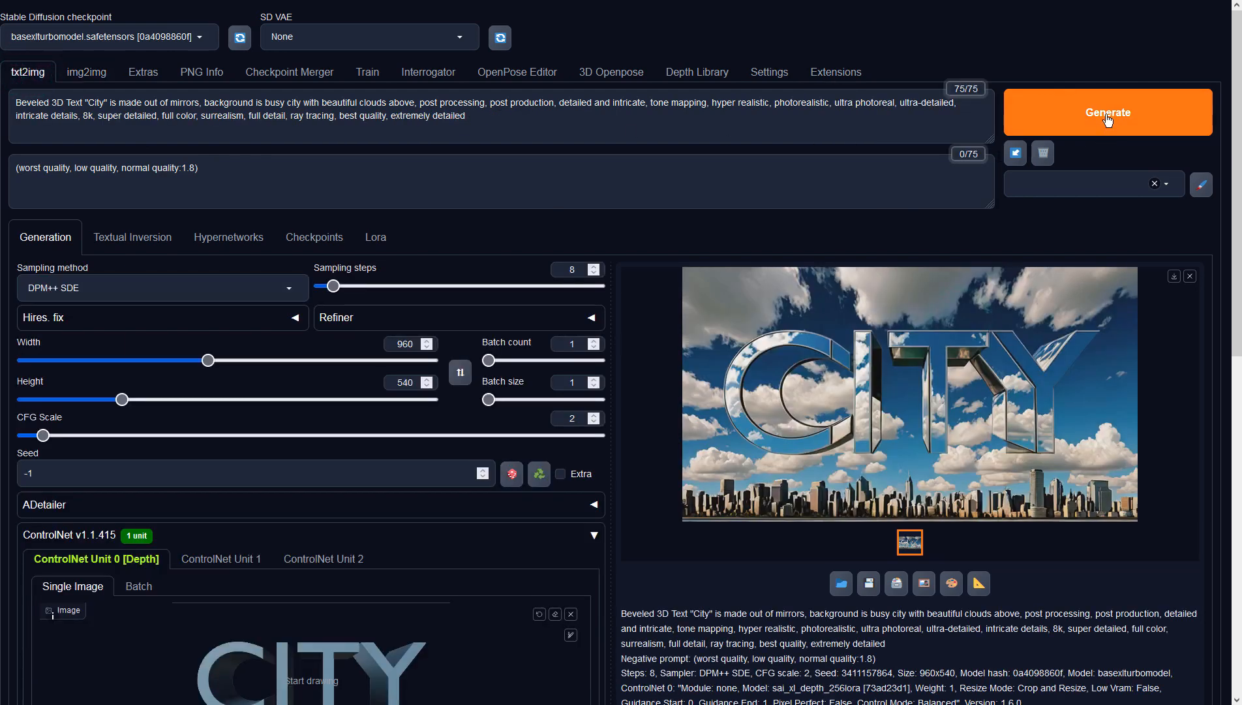
{"action": "left_click", "coordinate": [991, 410]}
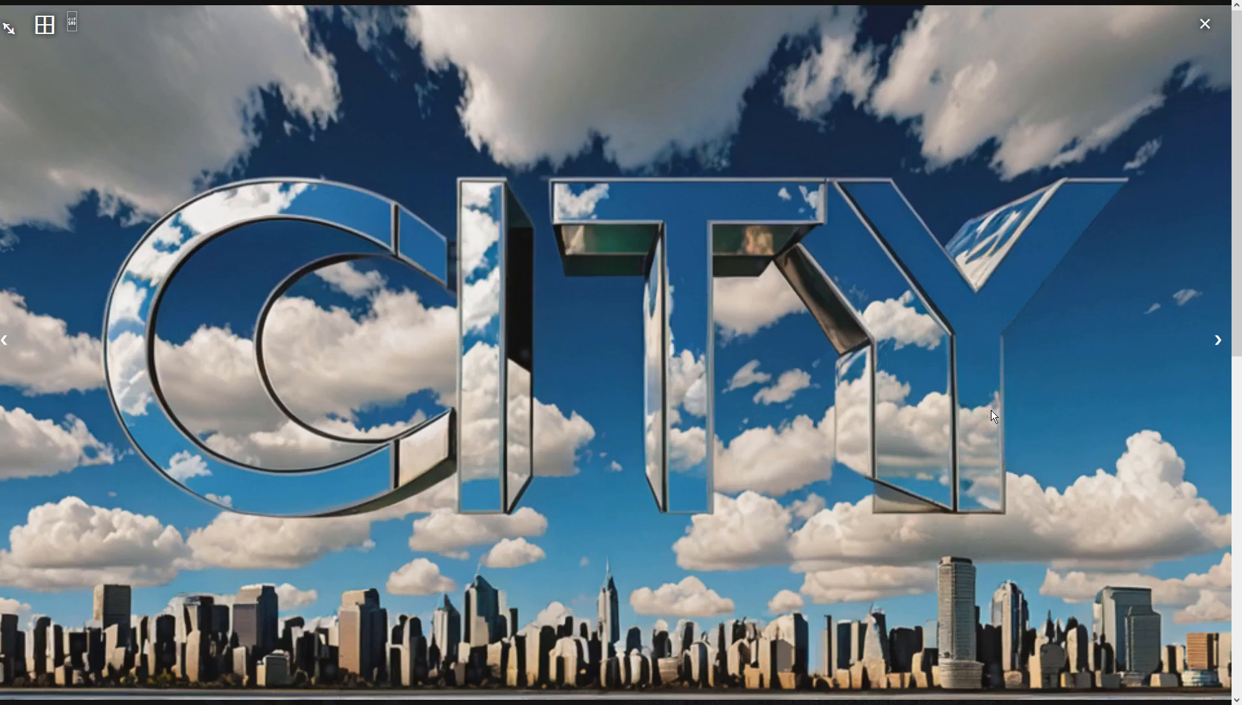
{"action": "left_click", "coordinate": [992, 410]}
Step: Generate a new txt2img variation with the same prompt and inspect it at full size
{"action": "left_click", "coordinate": [1045, 107]}
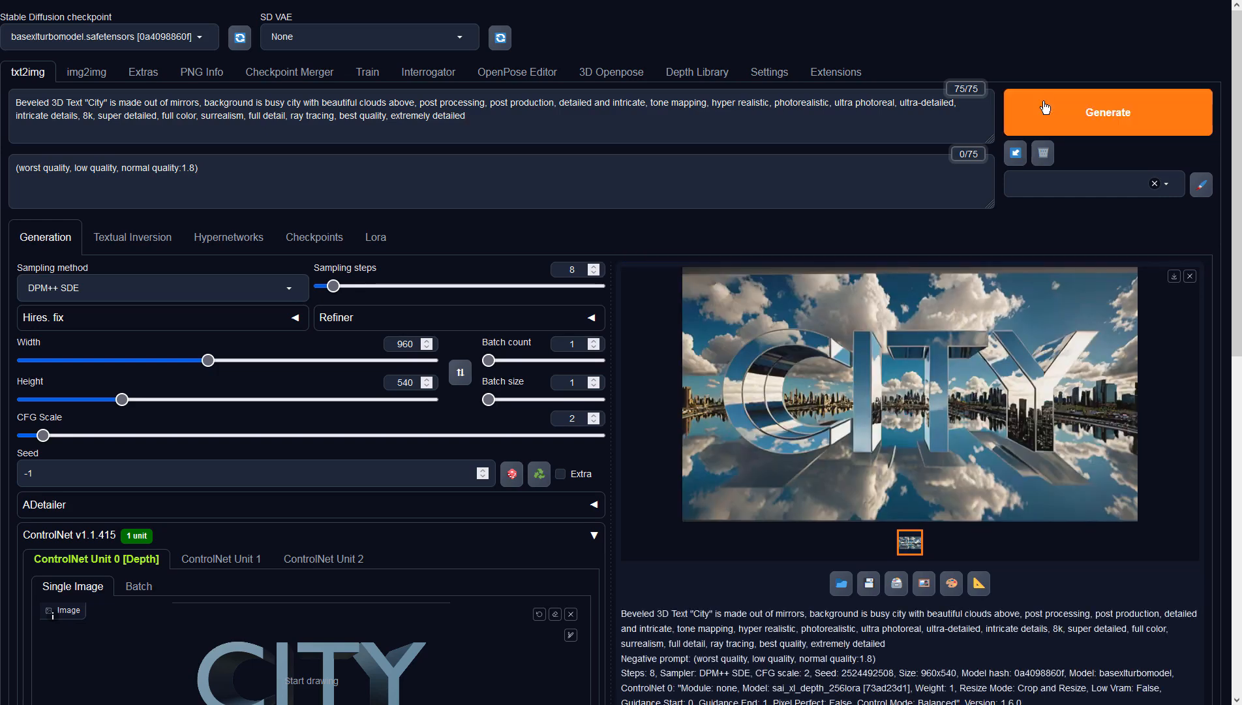
{"action": "left_click", "coordinate": [1023, 308]}
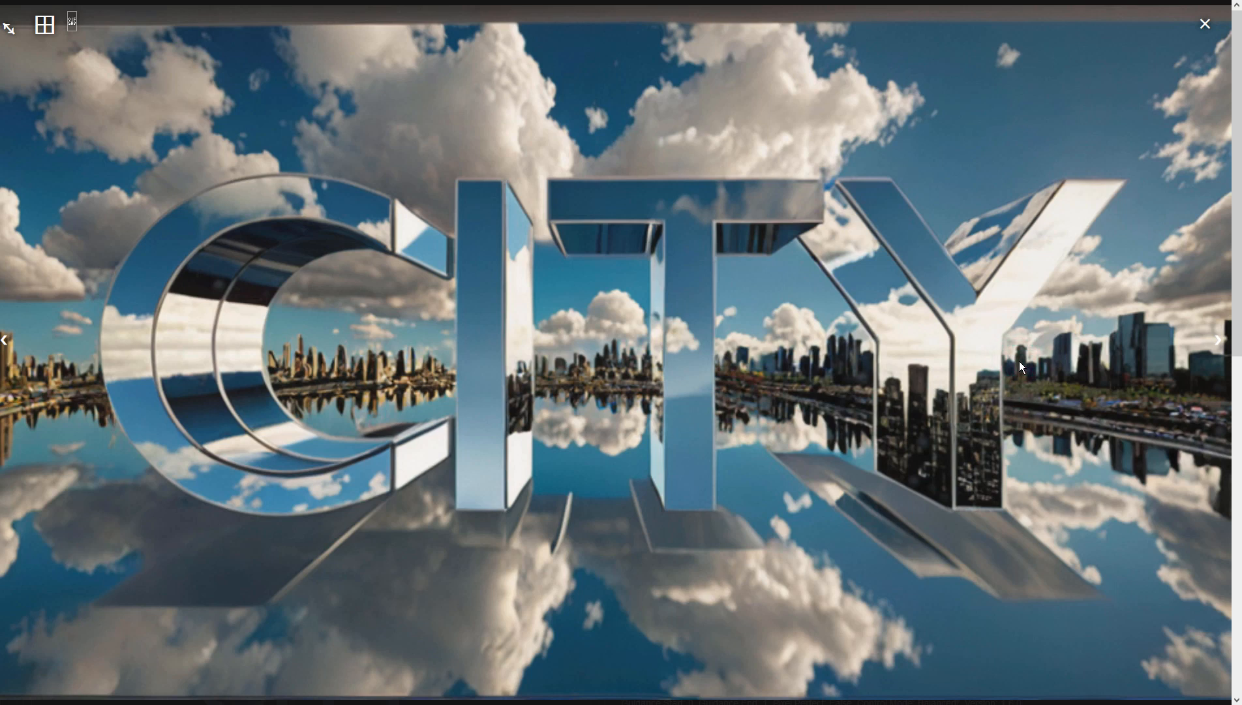
{"action": "left_click", "coordinate": [1019, 361]}
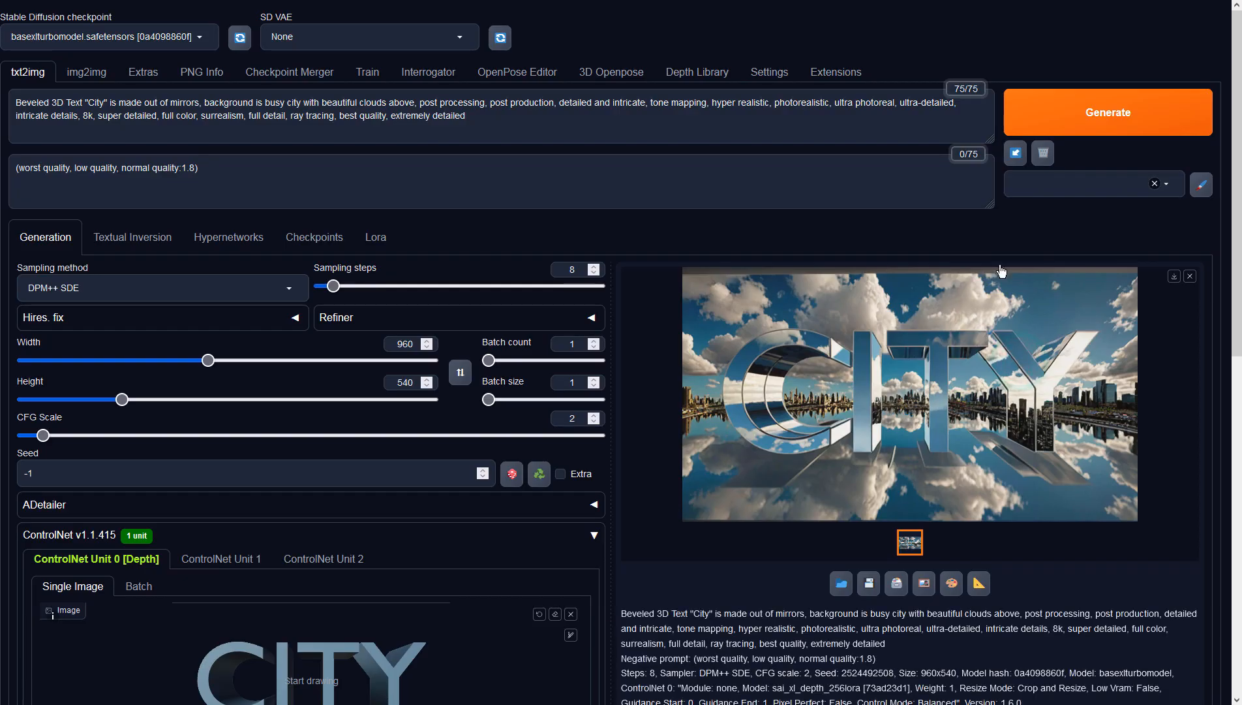
Step: Generate two more txt2img variations with the same mirrored CITY prompt, inspecting each one at full size
{"action": "left_click", "coordinate": [1157, 118]}
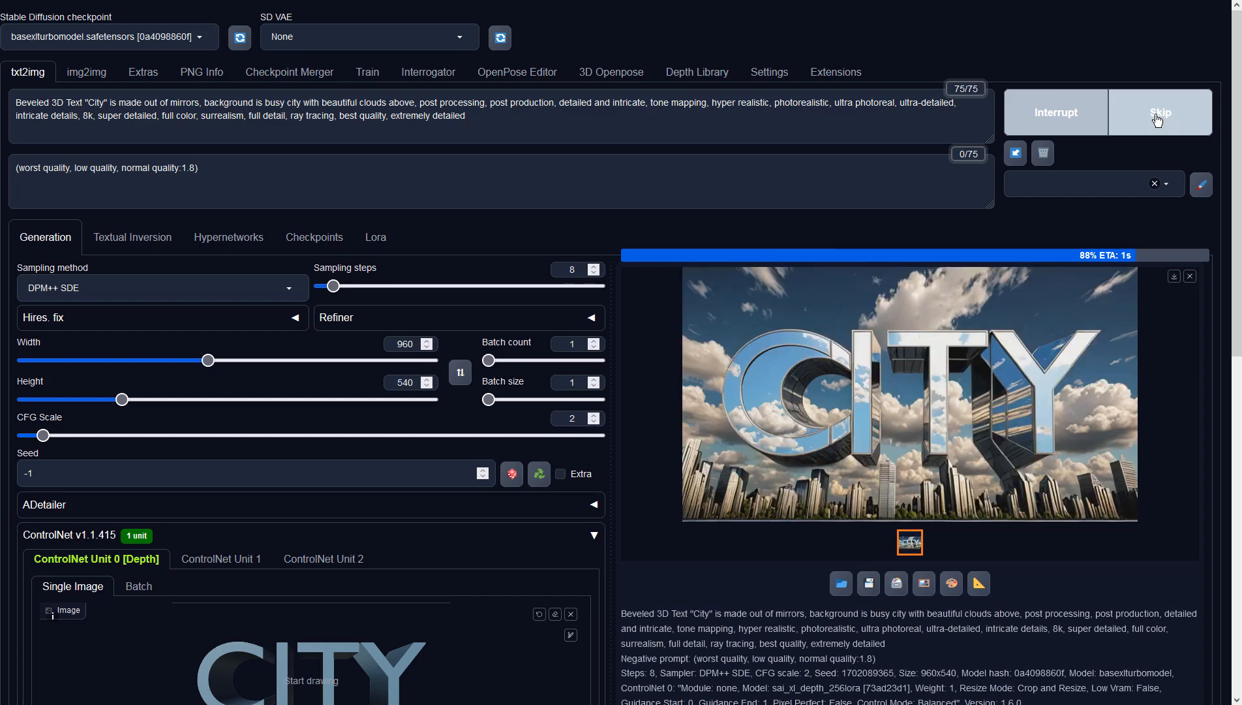
{"action": "left_click", "coordinate": [1066, 425]}
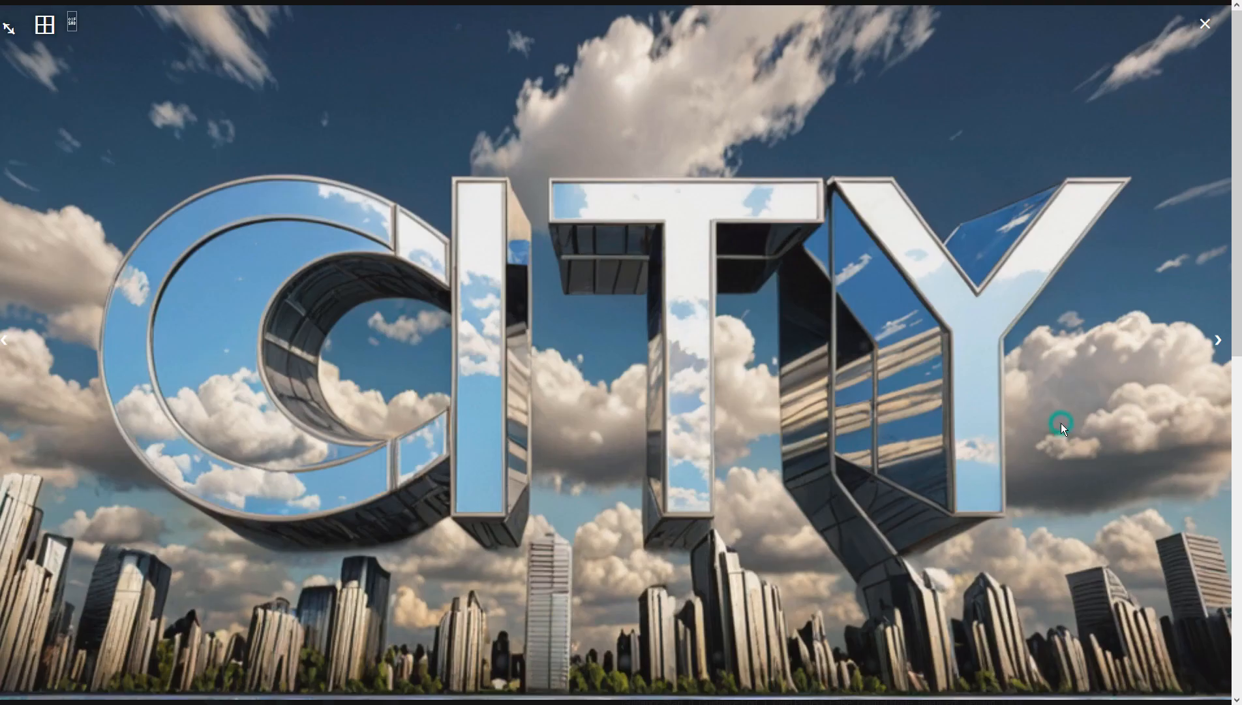
{"action": "left_click", "coordinate": [930, 516]}
{"action": "left_click", "coordinate": [1081, 117]}
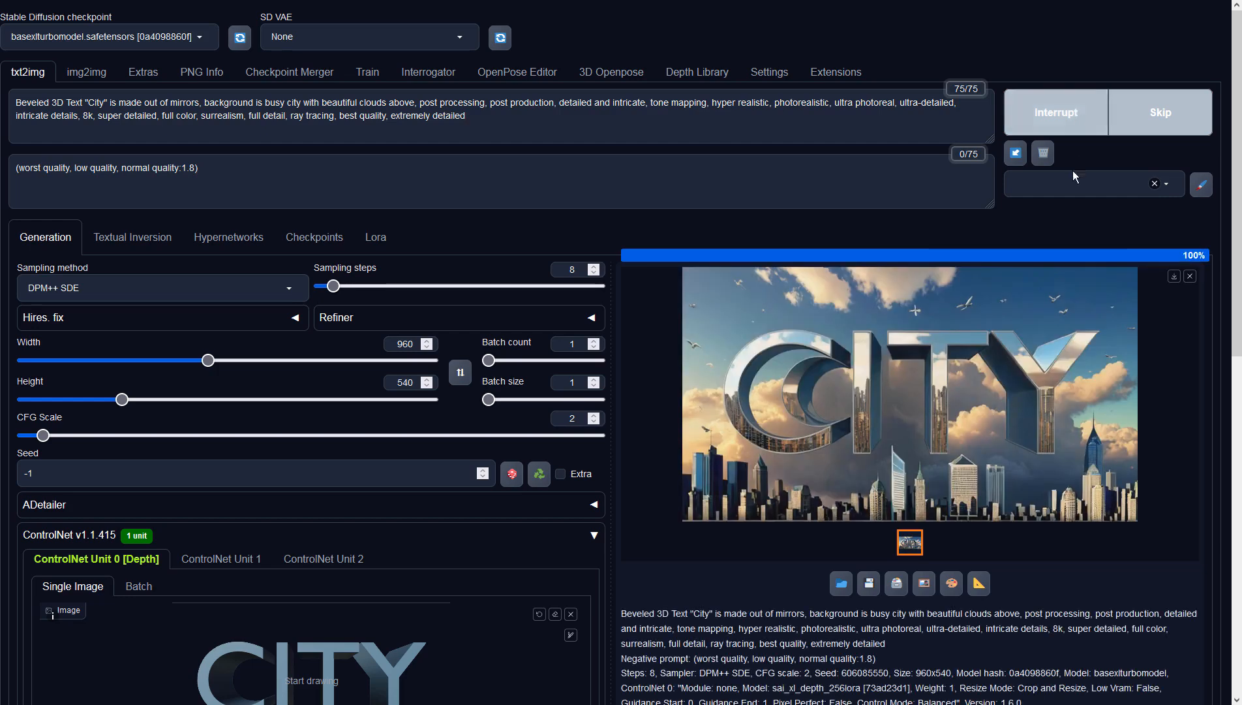
{"action": "left_click", "coordinate": [1045, 349]}
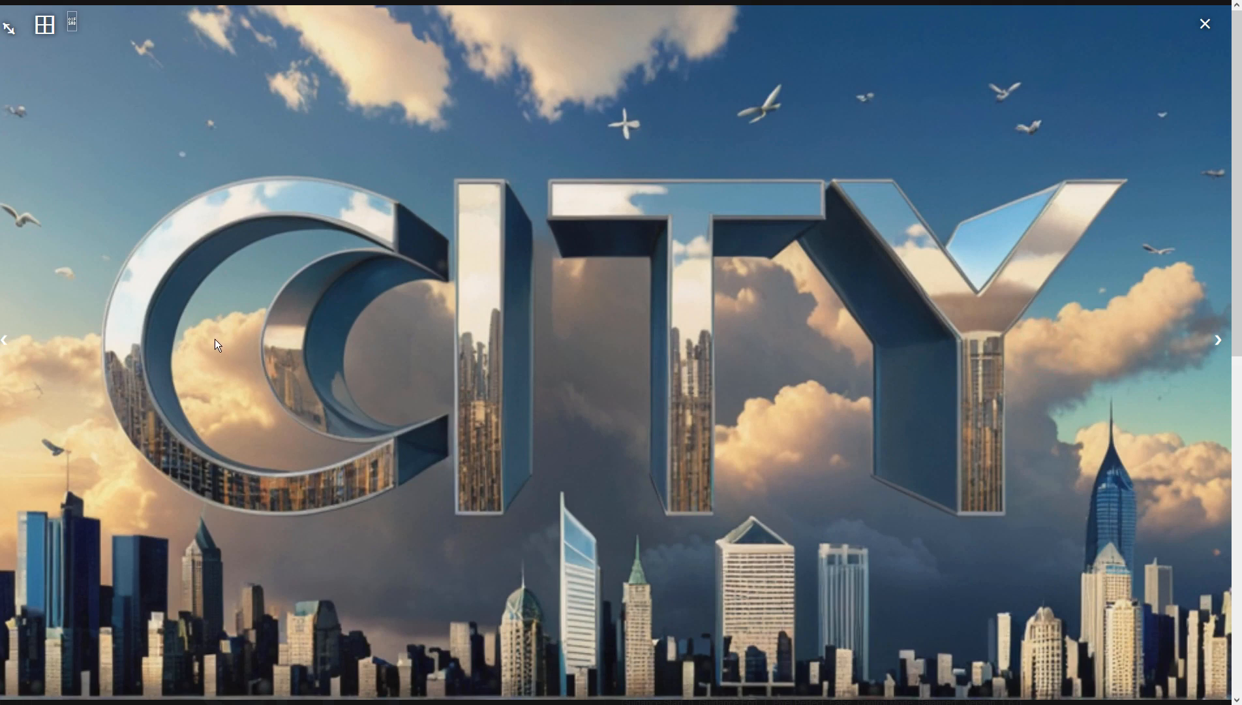
{"action": "left_click", "coordinate": [585, 439]}
Step: Generate one further txt2img CITY image with unchanged settings and examine it enlarged
{"action": "left_click", "coordinate": [1090, 115]}
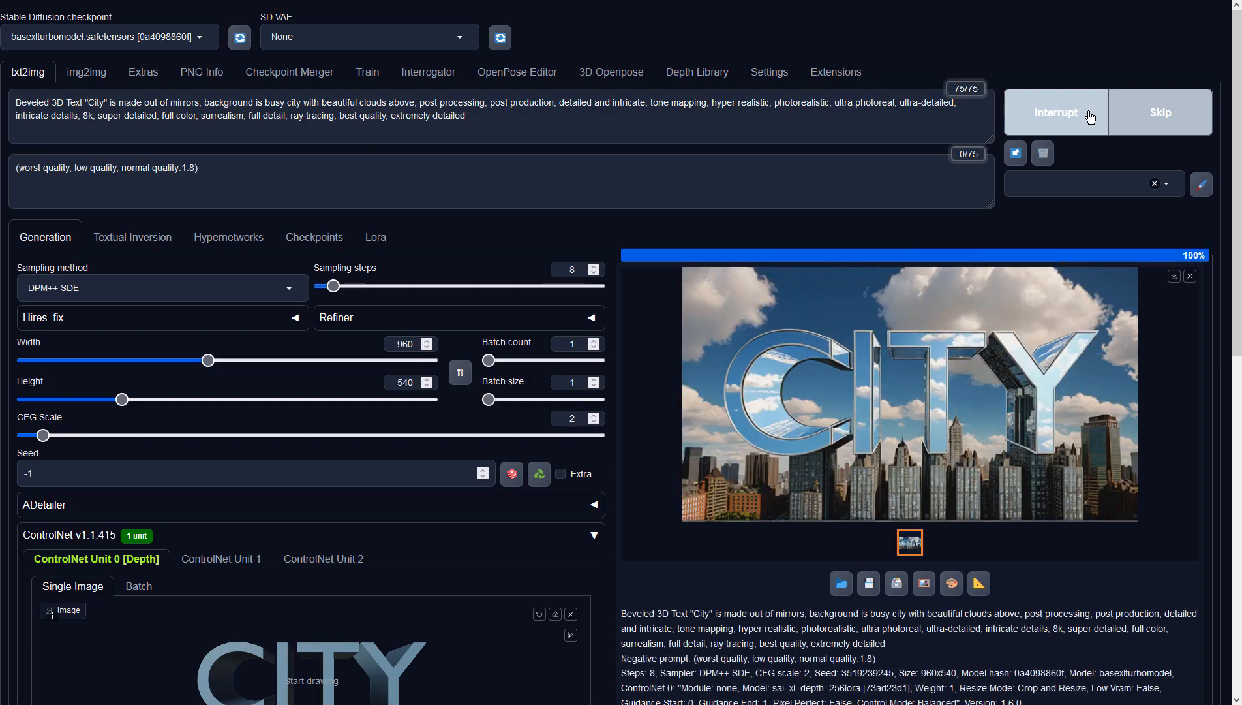
{"action": "left_click", "coordinate": [974, 327]}
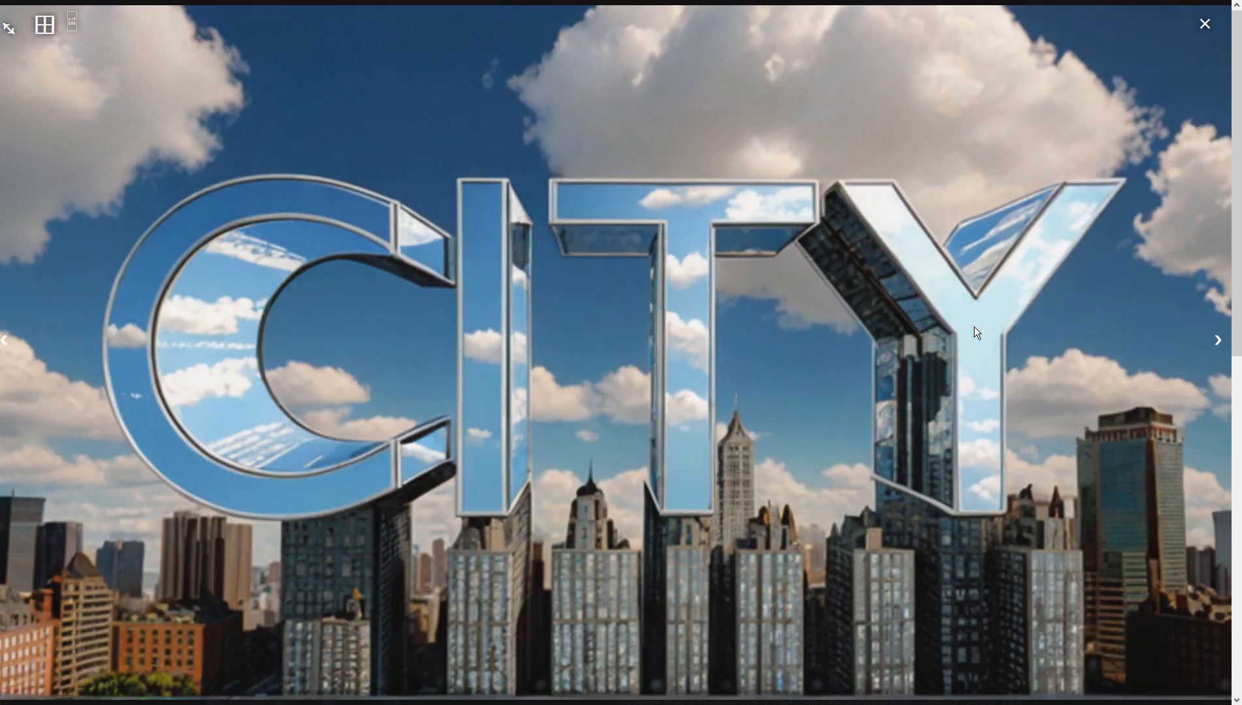
{"action": "left_click", "coordinate": [814, 334]}
Step: Send the latest CITY image to Extras, upscale it by 2 with the 4x-UltraSharp upscaler, and view the result at full size
{"action": "left_click", "coordinate": [971, 580]}
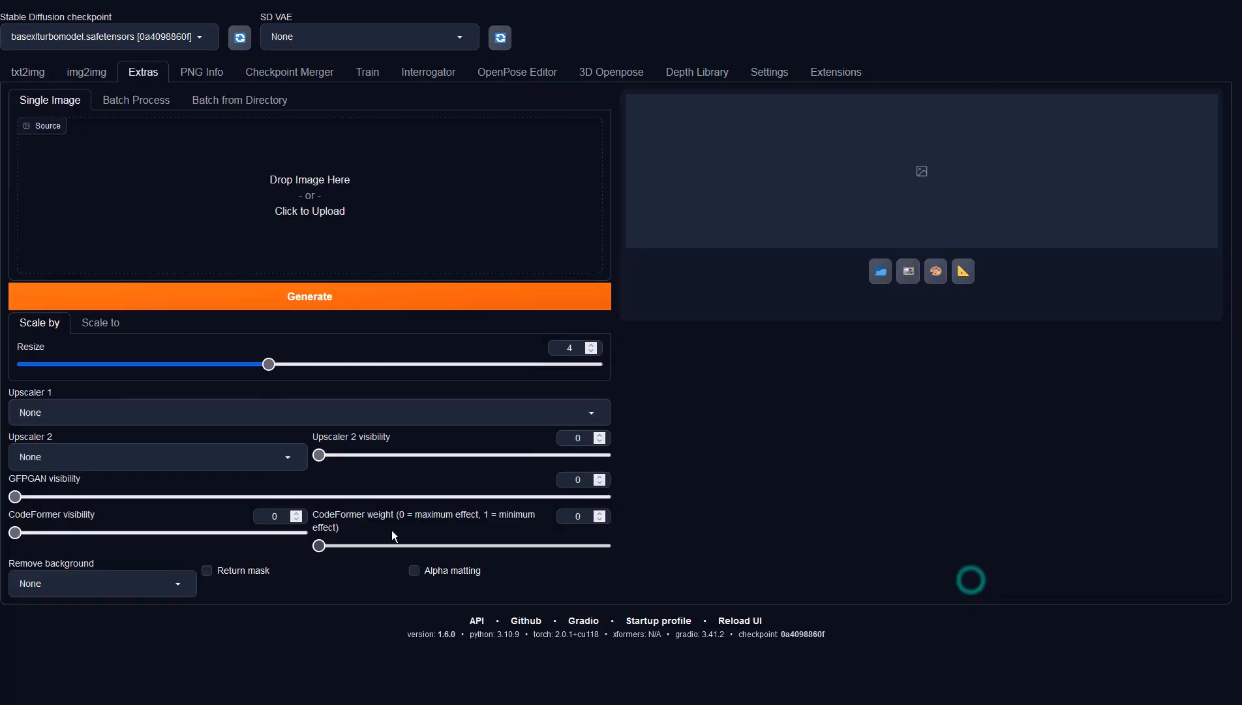
{"action": "left_click", "coordinate": [346, 405]}
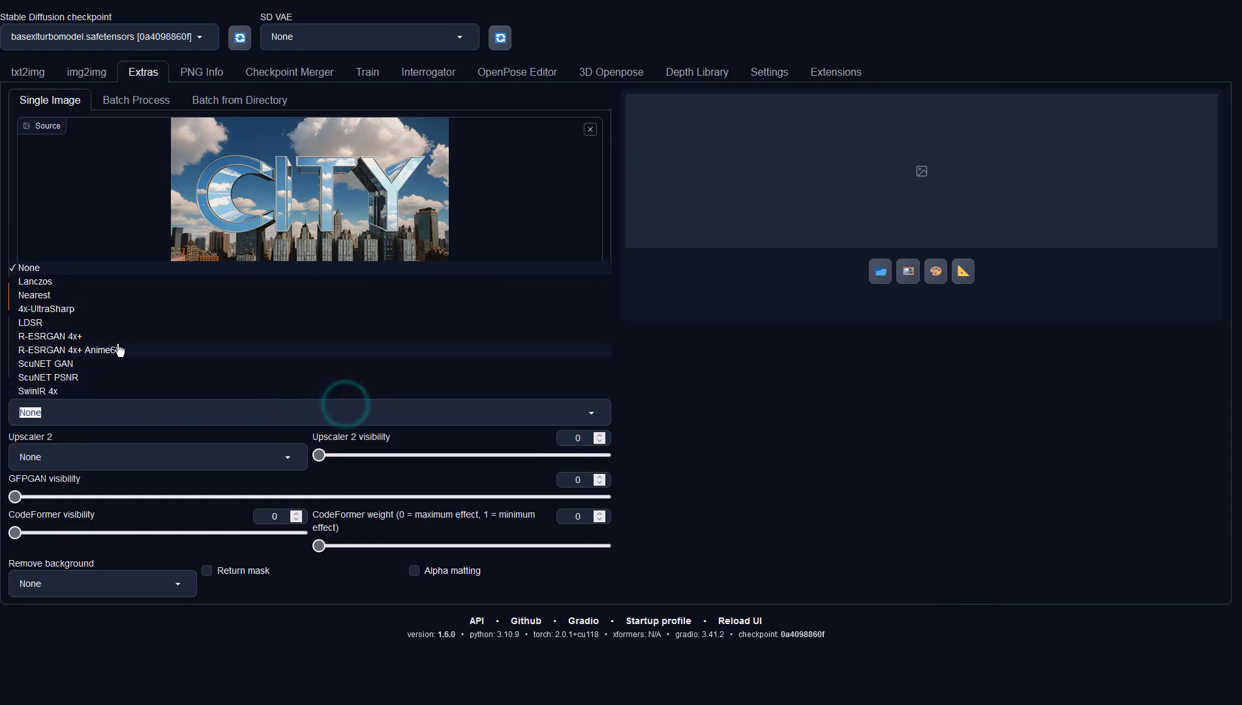
{"action": "left_click", "coordinate": [91, 309]}
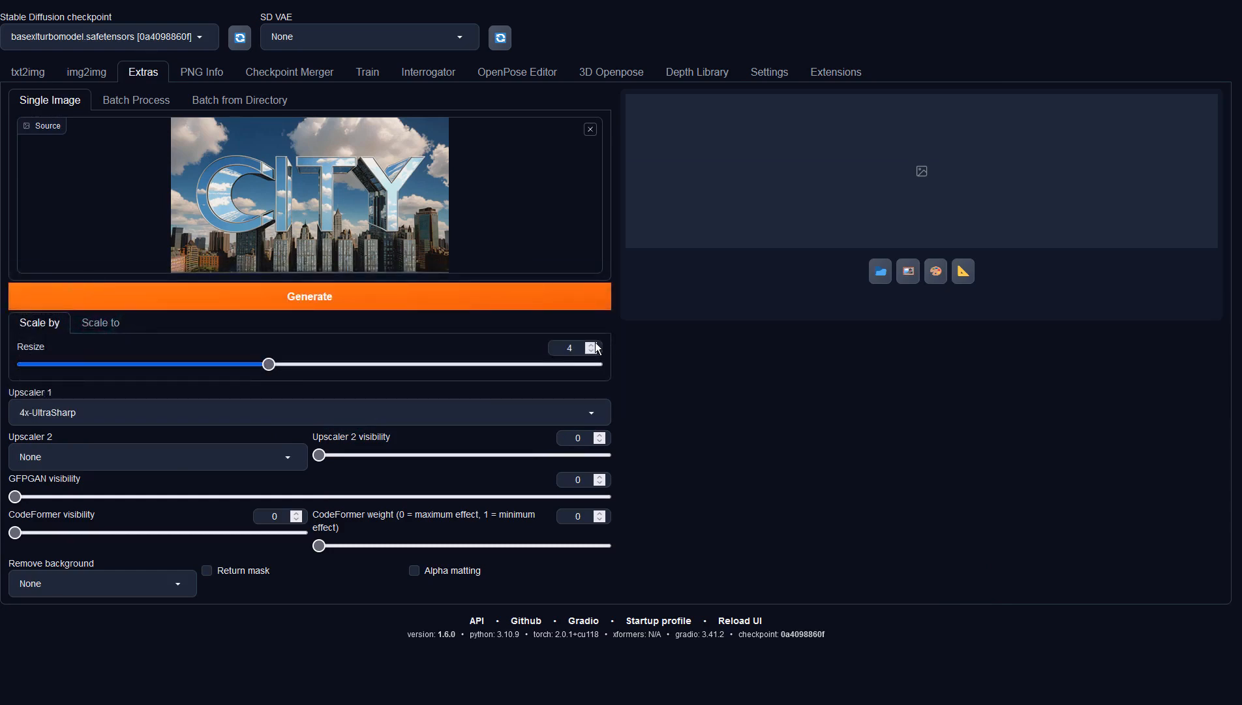
{"action": "double_click", "coordinate": [569, 347]}
{"action": "type", "text": "2"}
{"action": "left_click", "coordinate": [532, 298]}
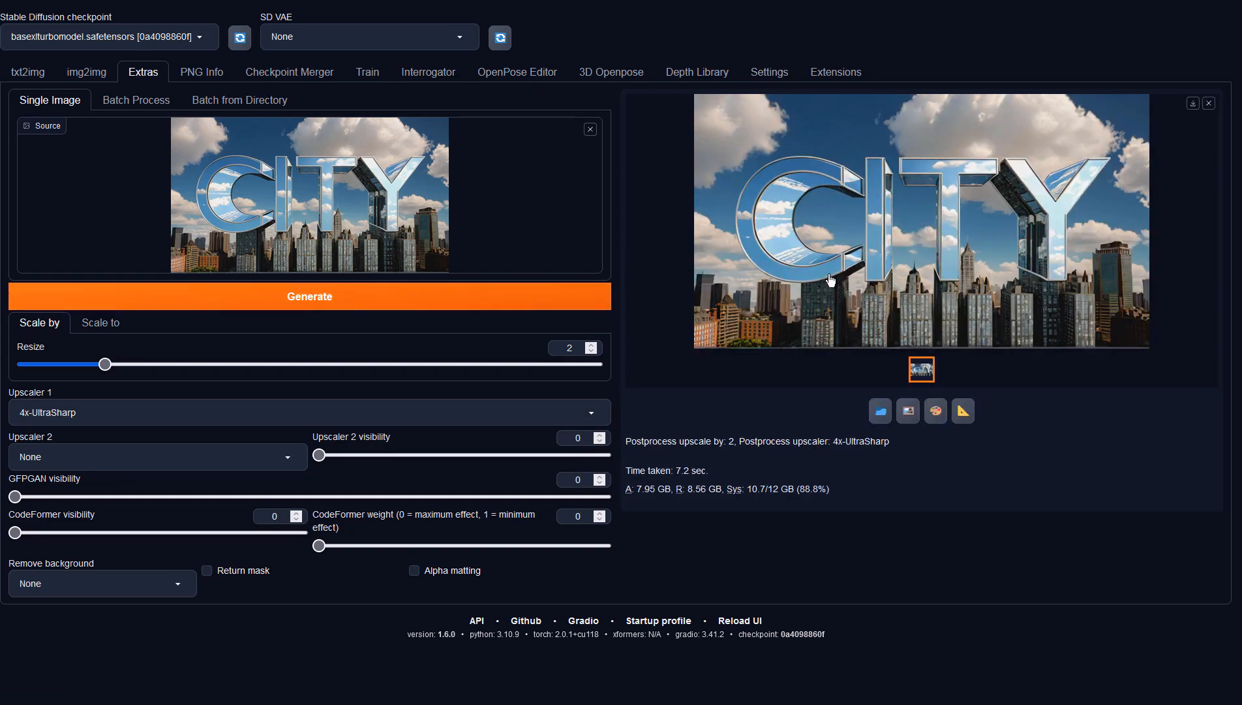
{"action": "left_click", "coordinate": [831, 280]}
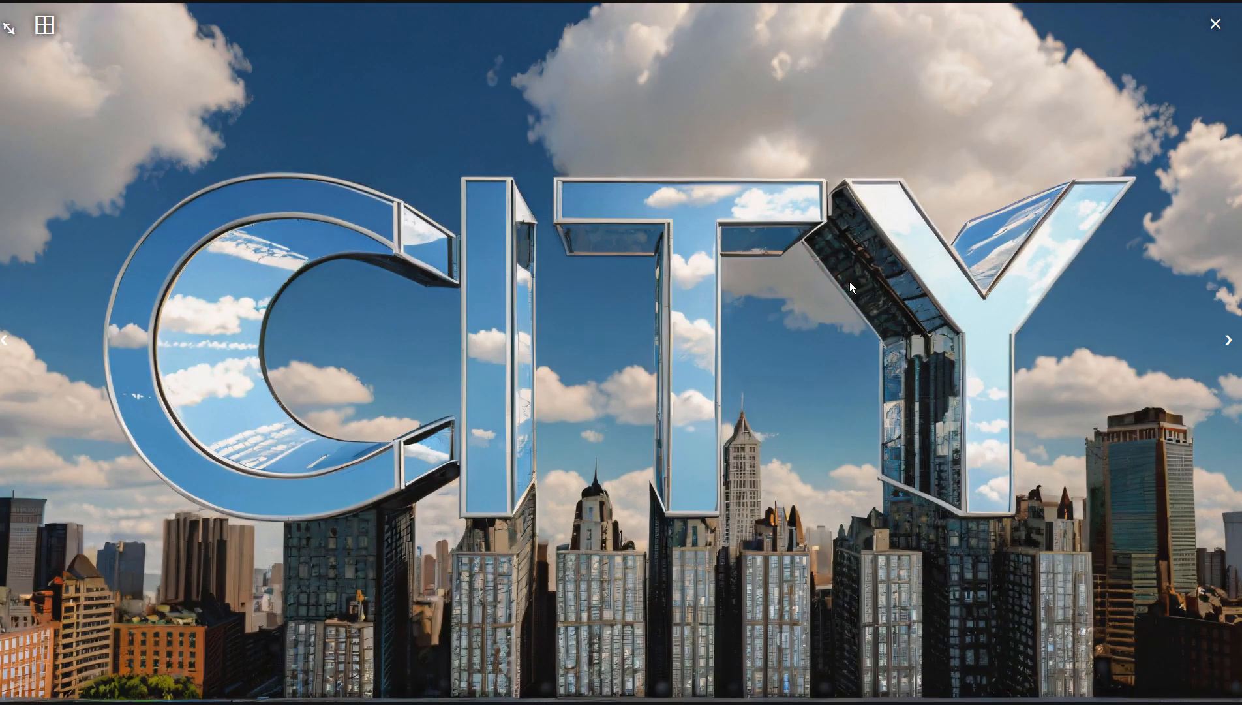